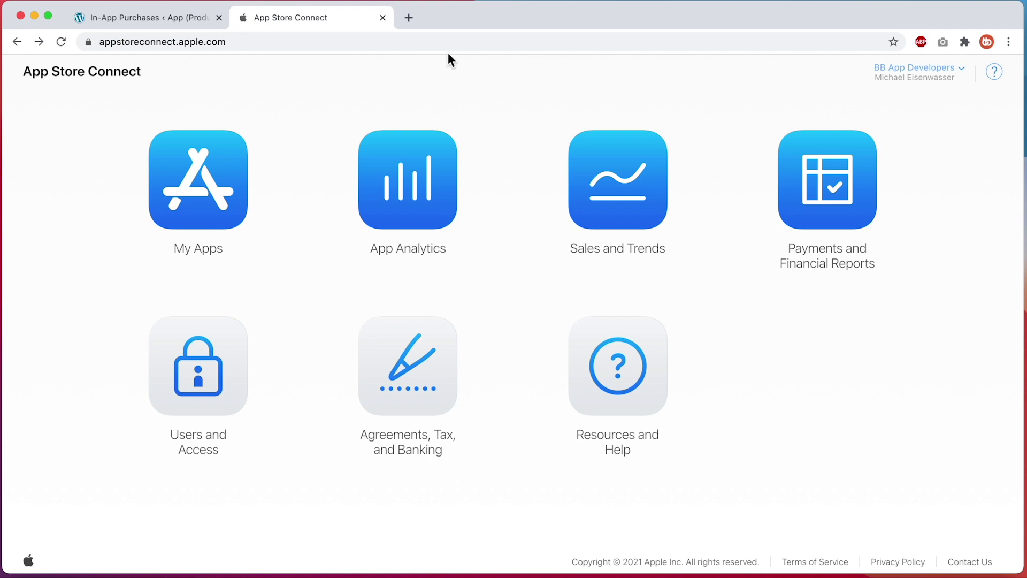
Step: Set the new WordPress product's integration type to Membership
click(129, 20)
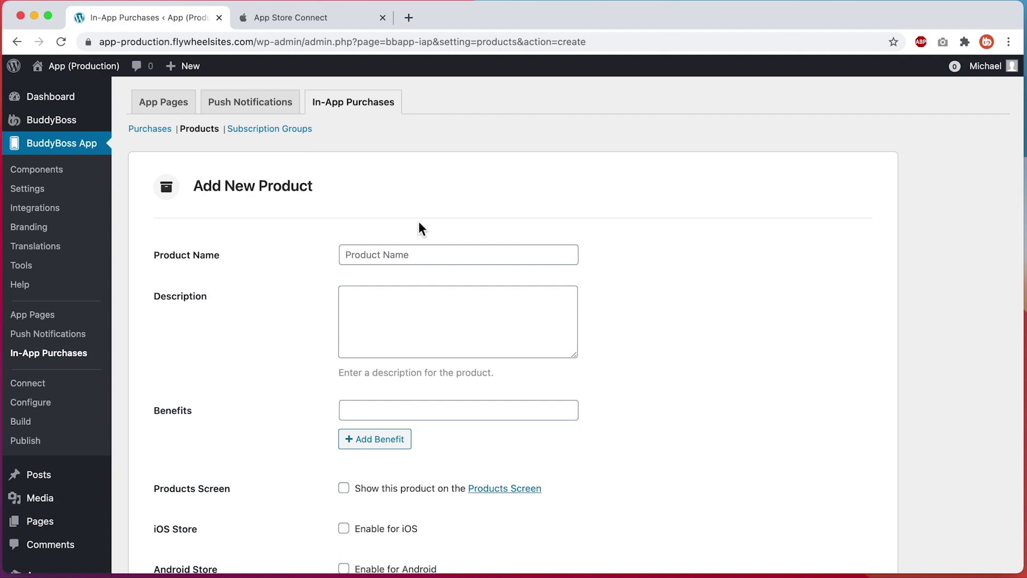
scroll(439, 222, down, 5)
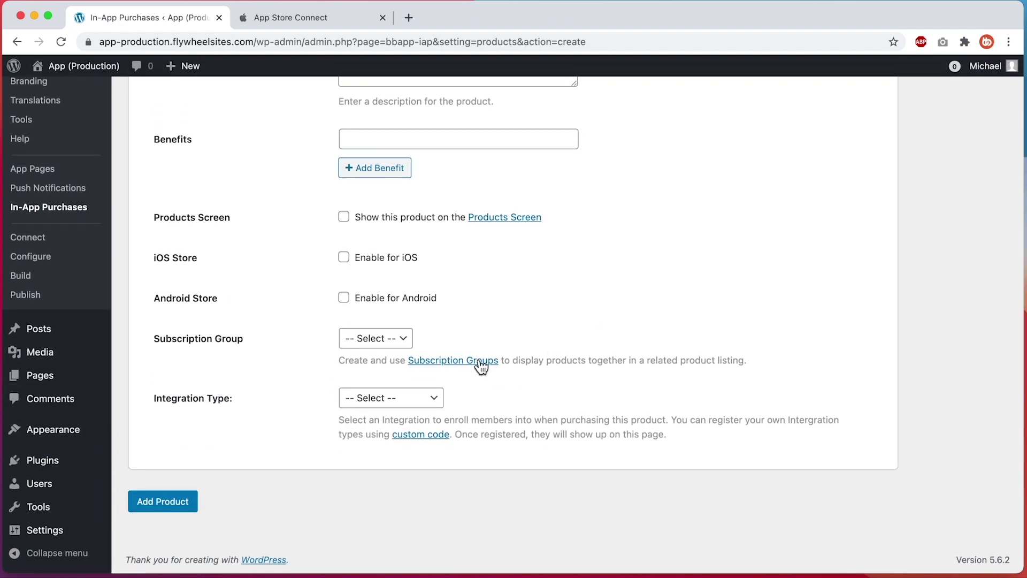
click(388, 398)
click(410, 435)
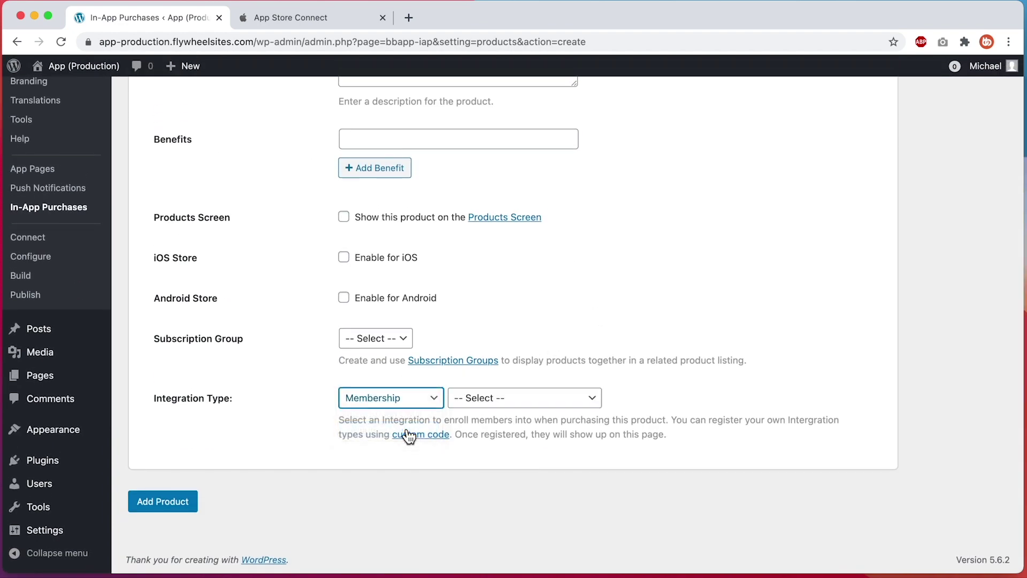
Step: Check the linkable membership plugins without picking one, then add a second Benefits field
click(509, 400)
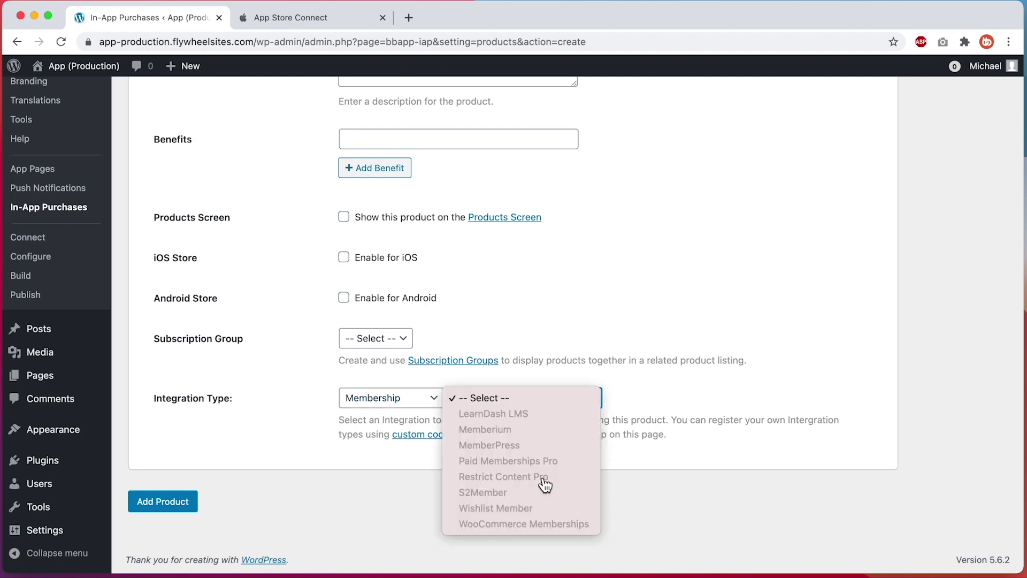
click(704, 378)
scroll(704, 378, up, 5)
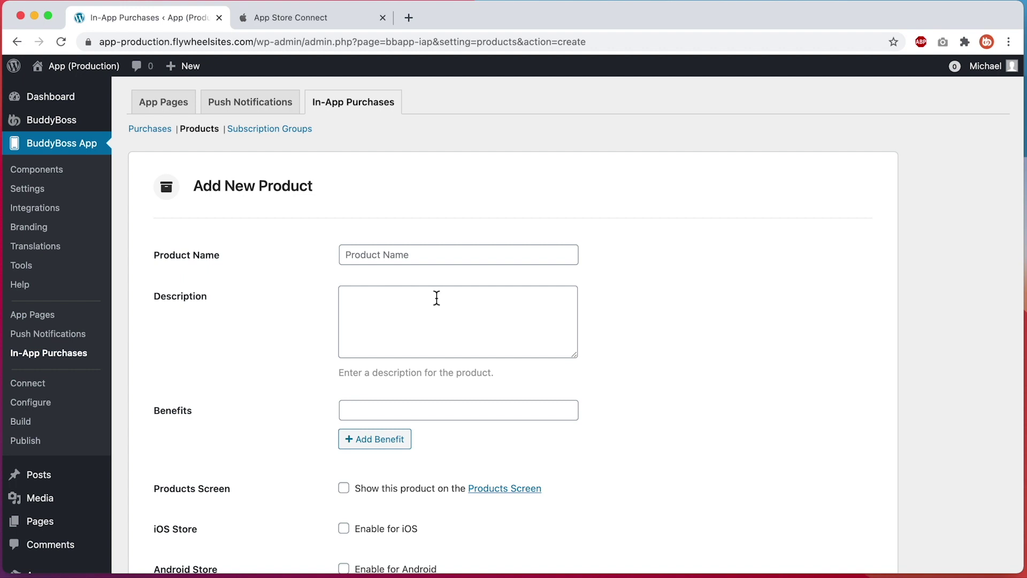
click(372, 439)
Step: Add a third Benefits field, keep Membership as integration type, and return to App Store Connect
click(370, 469)
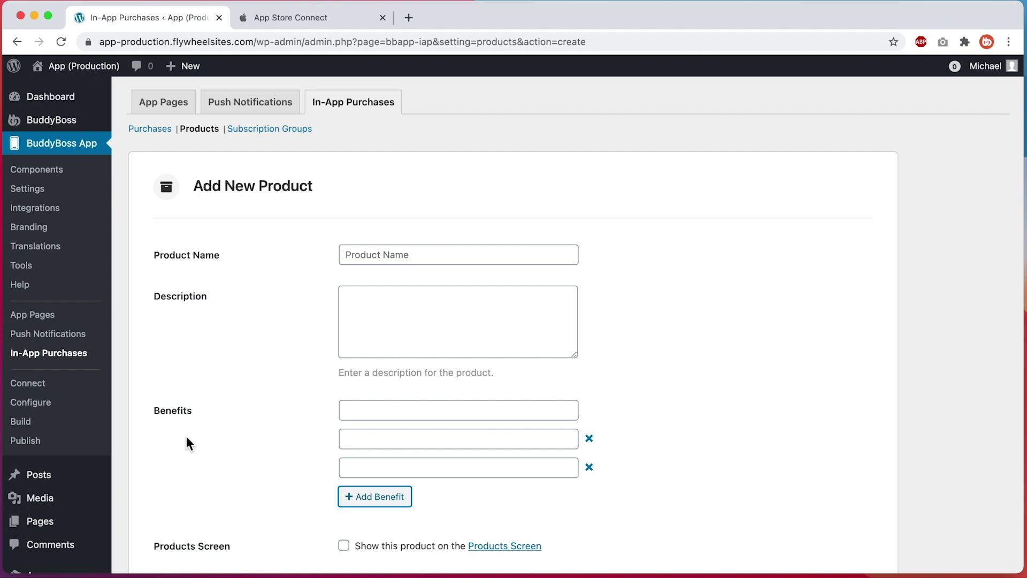
scroll(186, 443, down, 6)
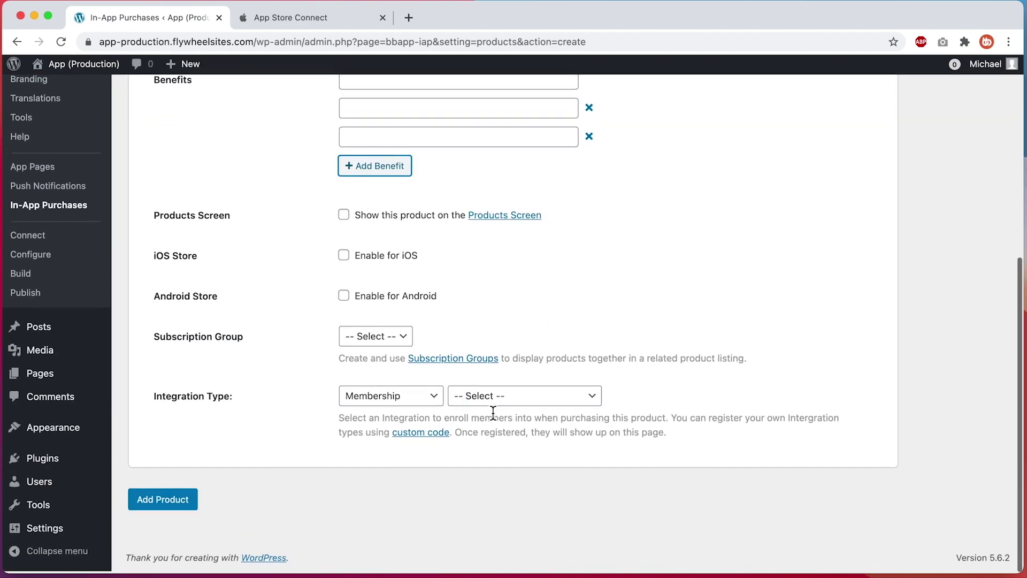
click(412, 398)
click(329, 422)
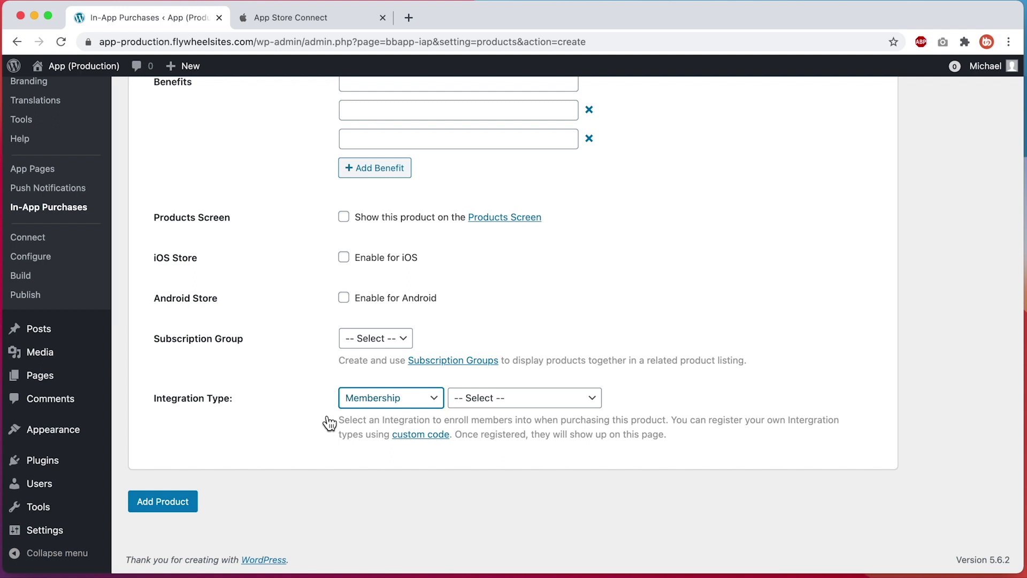
click(320, 21)
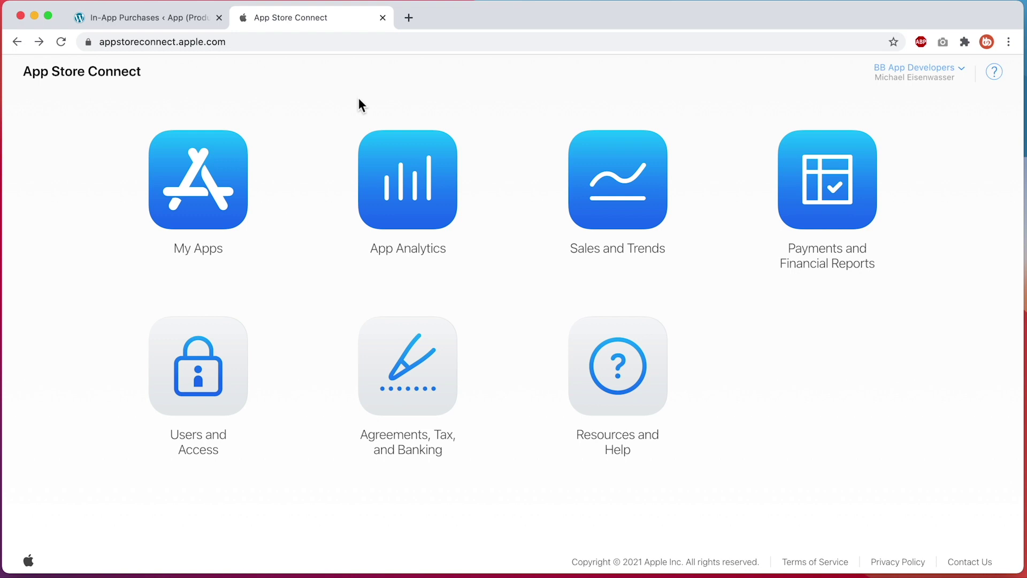
click(174, 18)
click(58, 258)
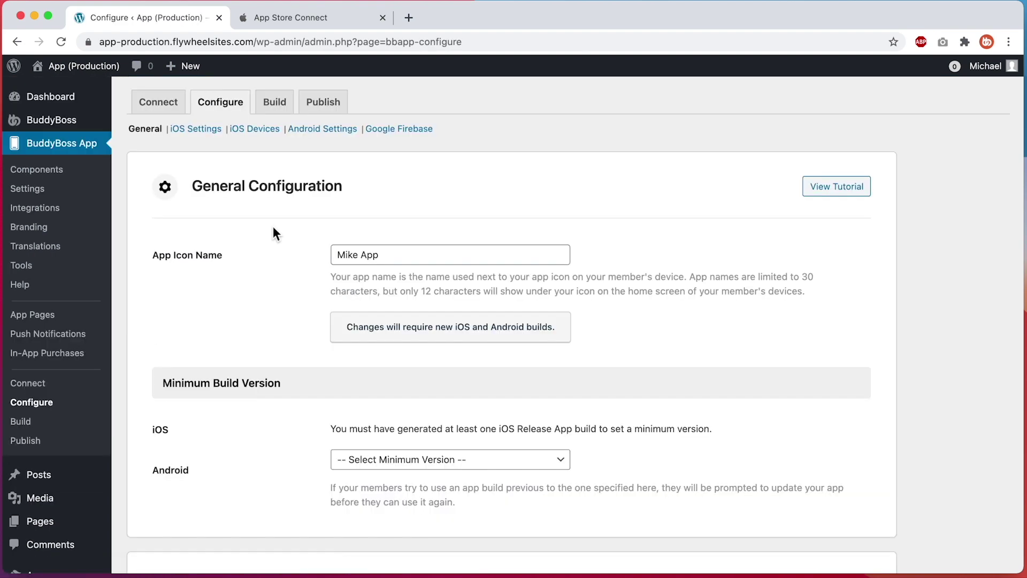
click(198, 129)
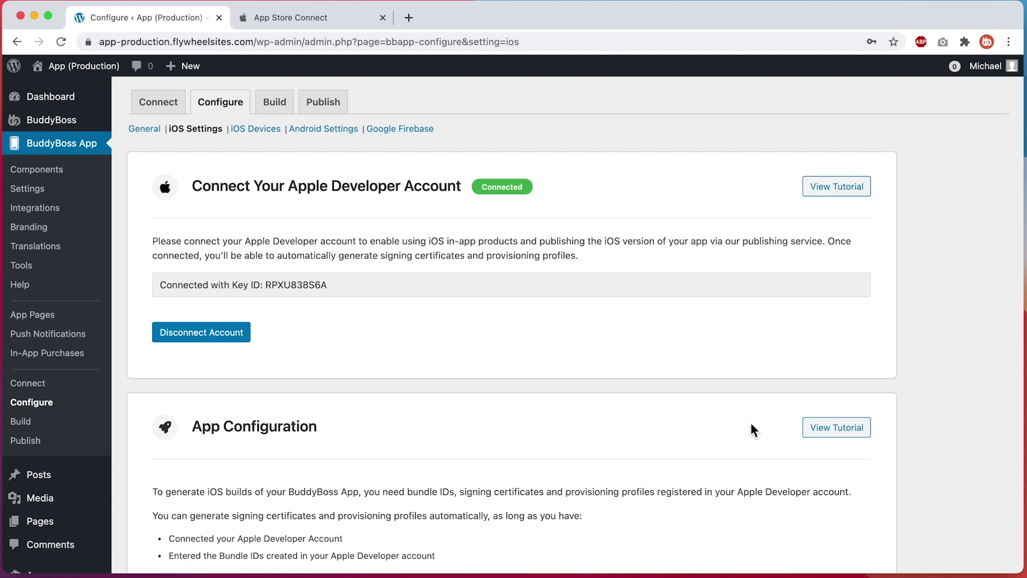
click(301, 18)
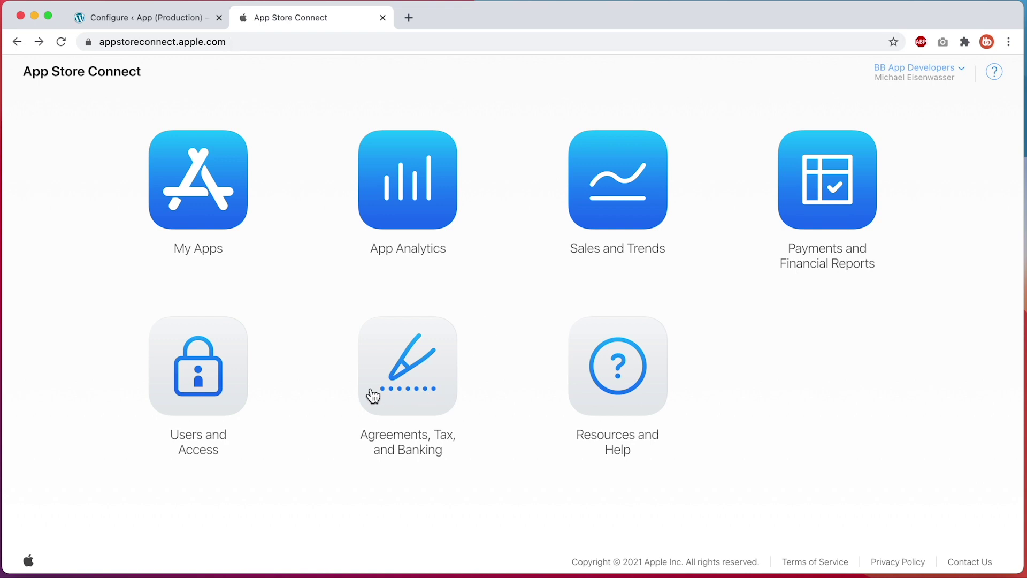
Step: Open Agreements, Tax, and Banking, then the Paid Apps agreement details
click(434, 374)
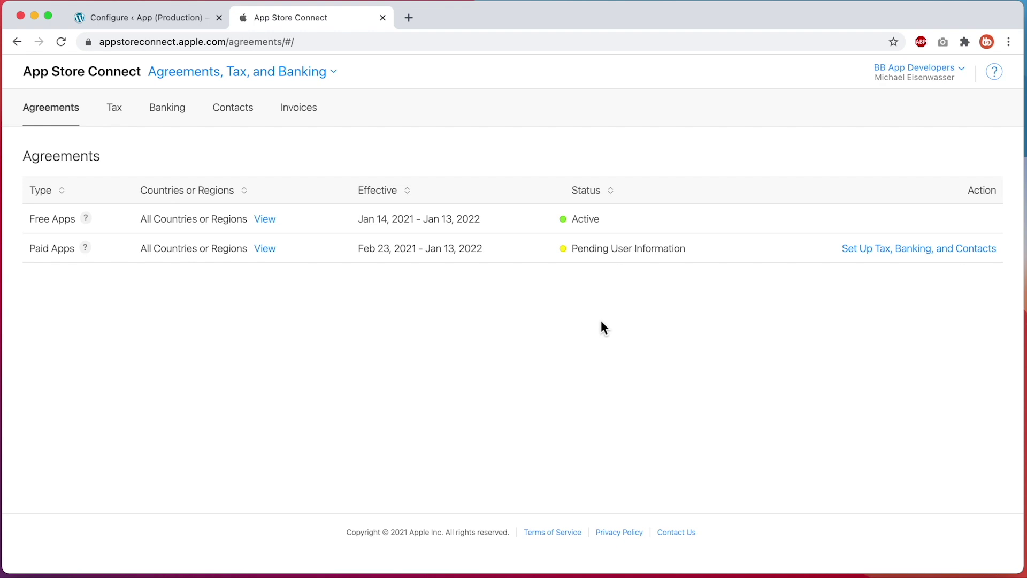
click(955, 254)
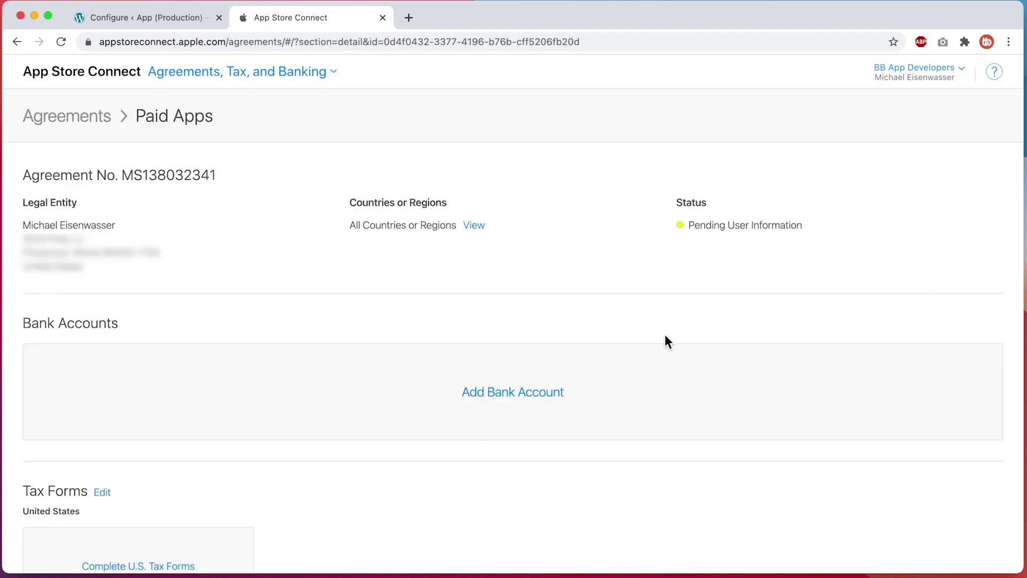
Step: Add a BuddyBoss, LLC bank account at JPMorgan Chase Bank, accepting the certification statement
click(531, 402)
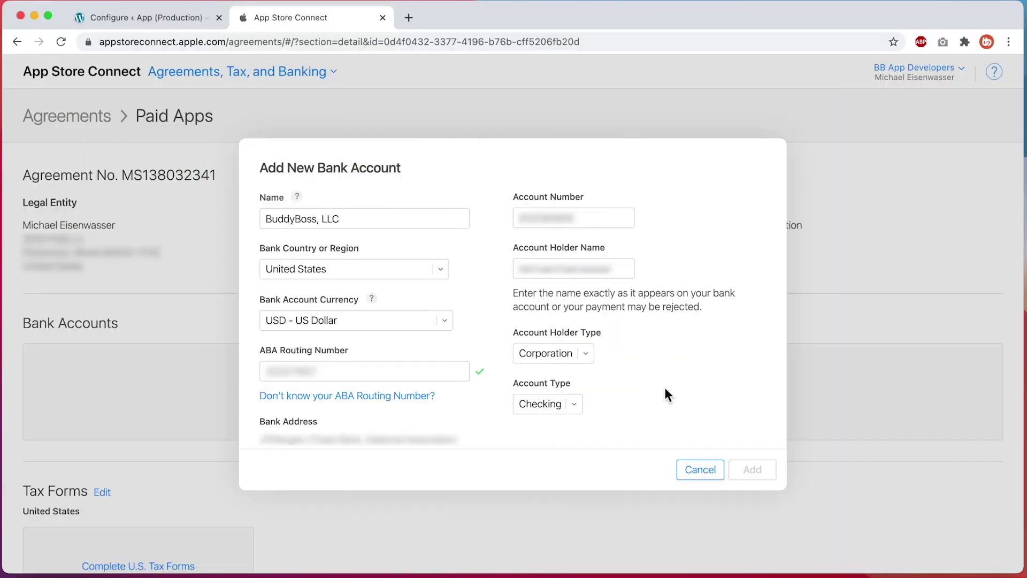
scroll(665, 387, down, 5)
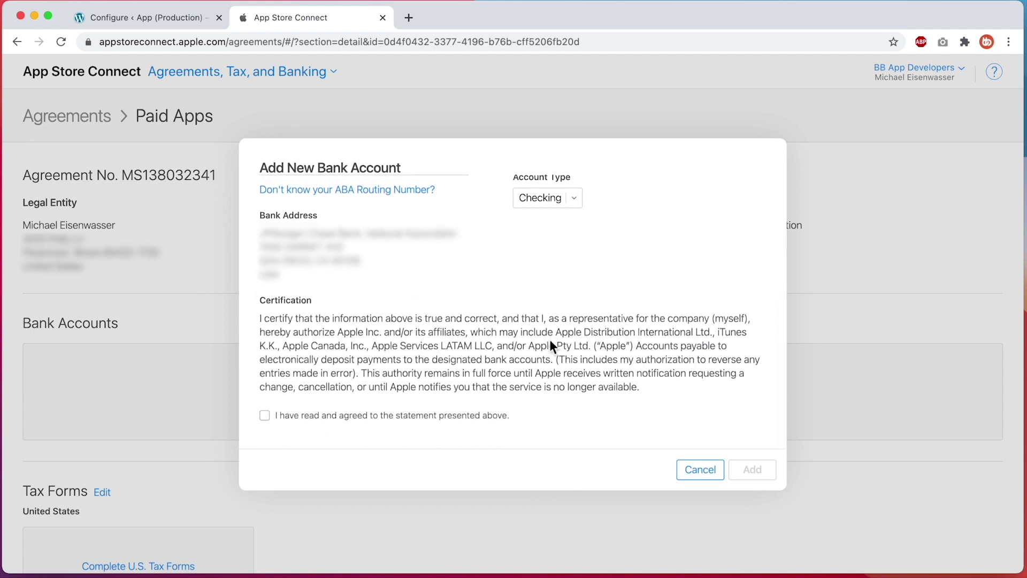
click(351, 415)
click(761, 472)
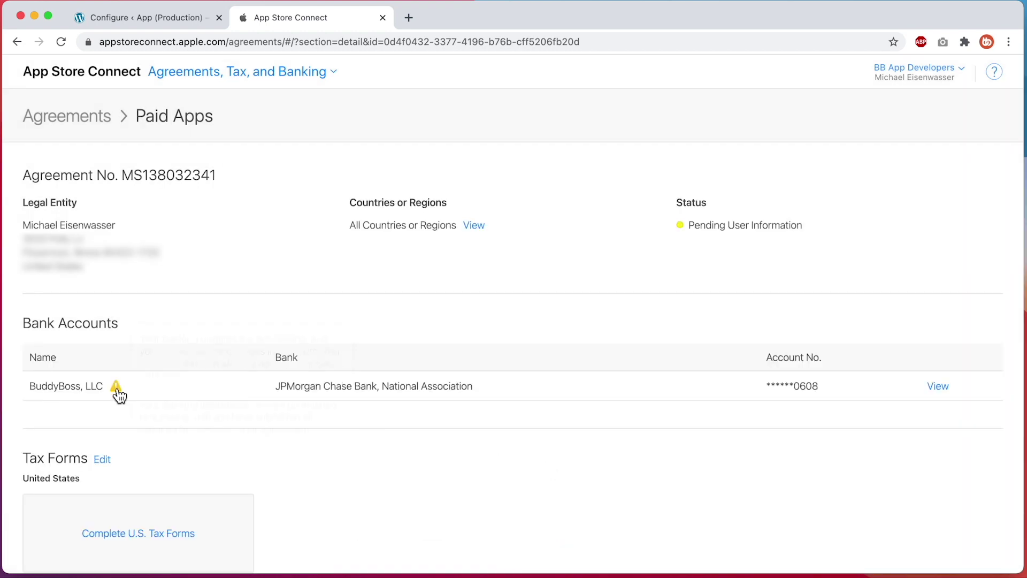
mouse_move(118, 393)
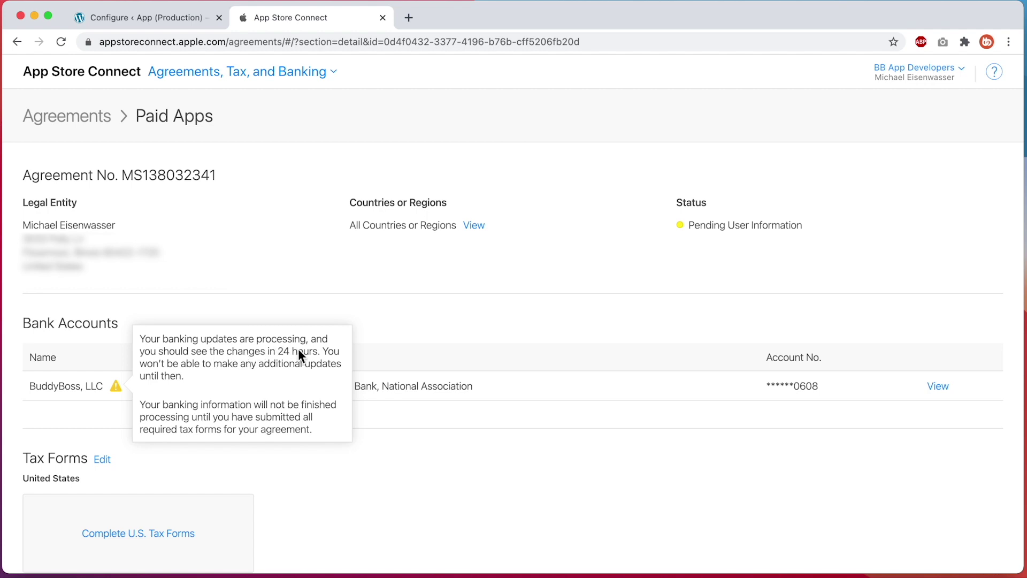
scroll(330, 411, down, 3)
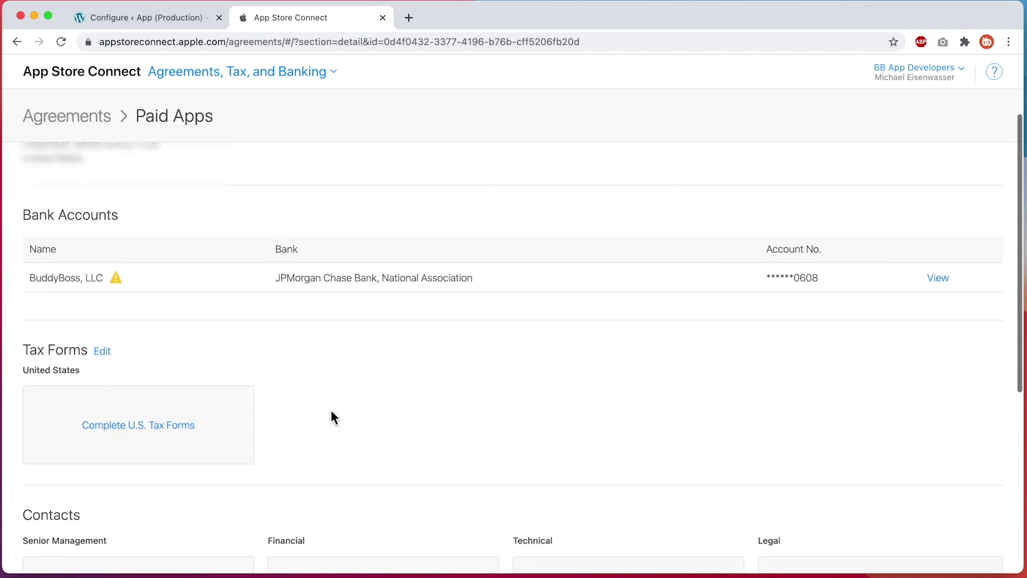
Step: Submit the U.S. W-9 form and assign the account owner to all five contact roles
click(197, 414)
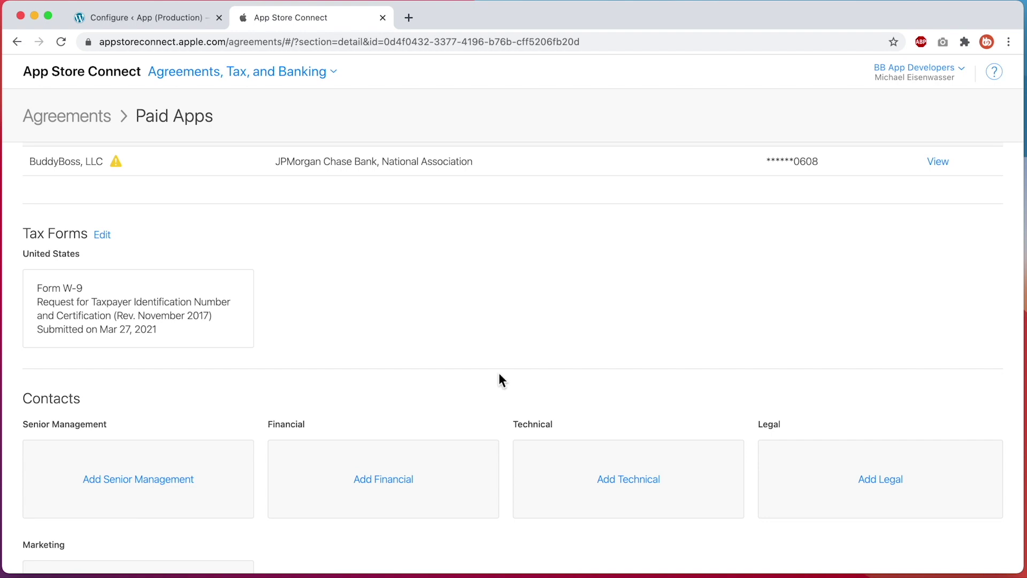
click(188, 482)
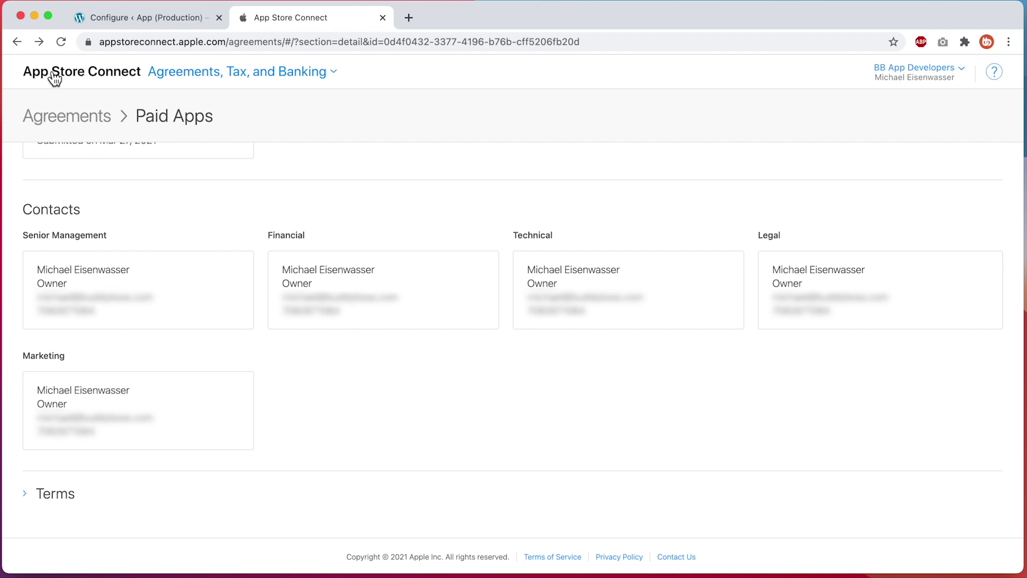
Step: Go to My Apps and open BuddyBoss Test App's iOS App 1.0 page
click(85, 75)
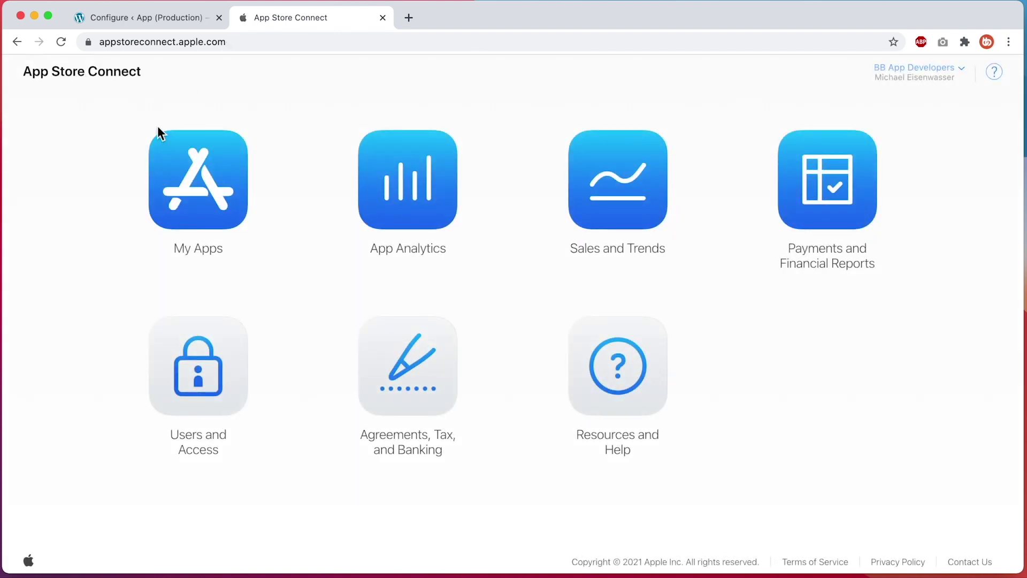
click(228, 188)
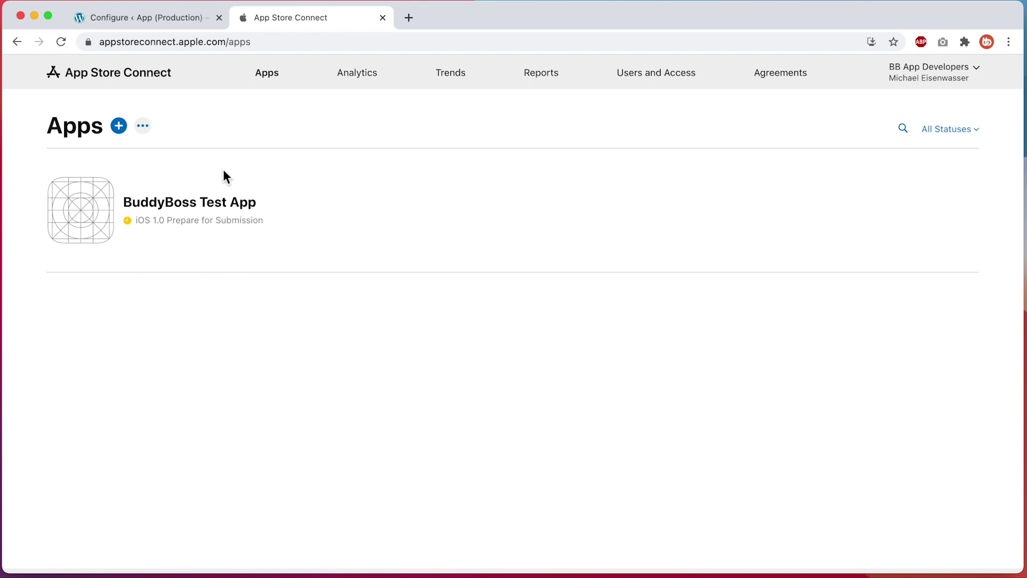
click(206, 205)
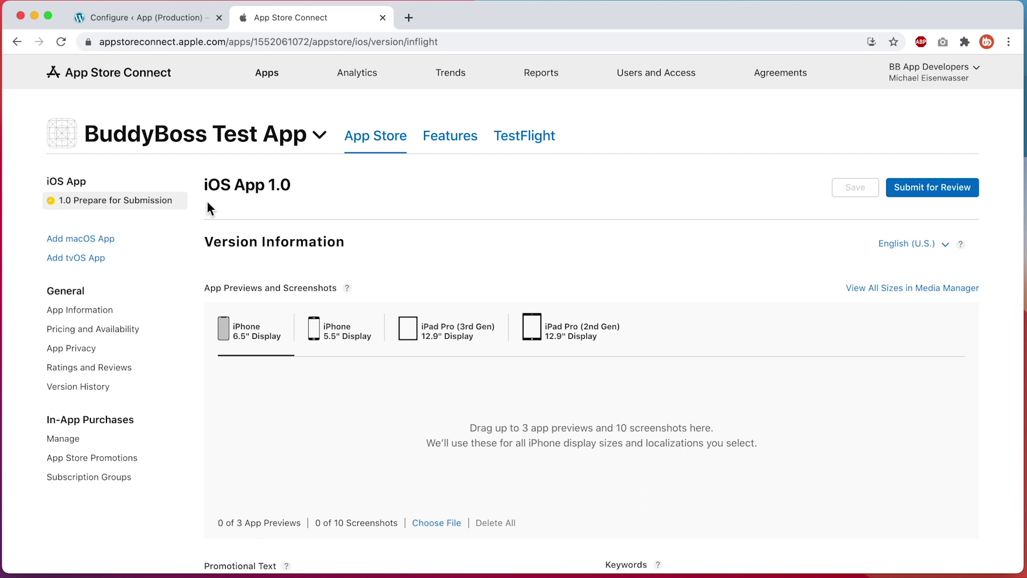
Step: Open BuddyBoss Test App's In-App Purchases management page, which lists zero purchases
click(66, 446)
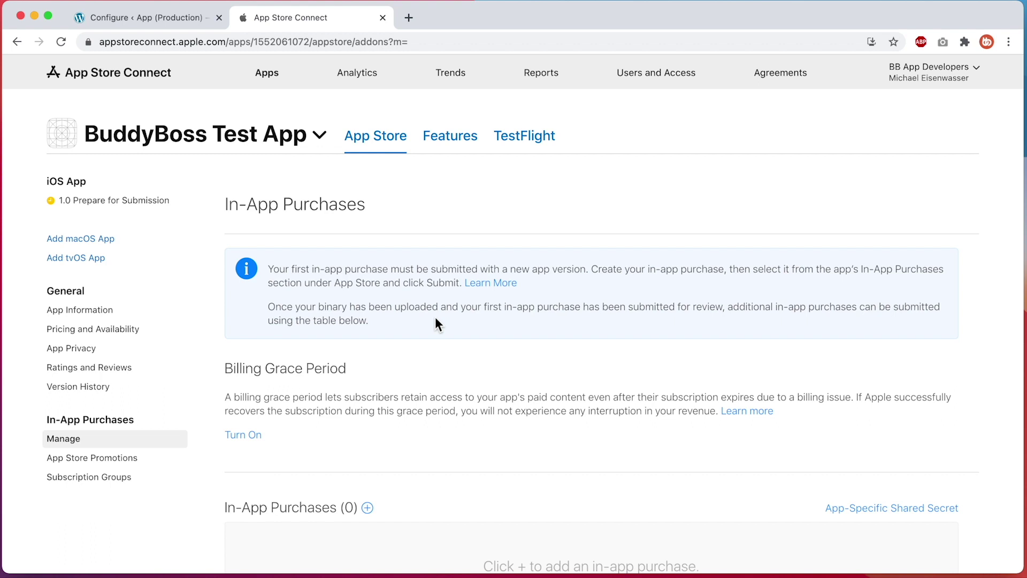
scroll(435, 317, down, 2)
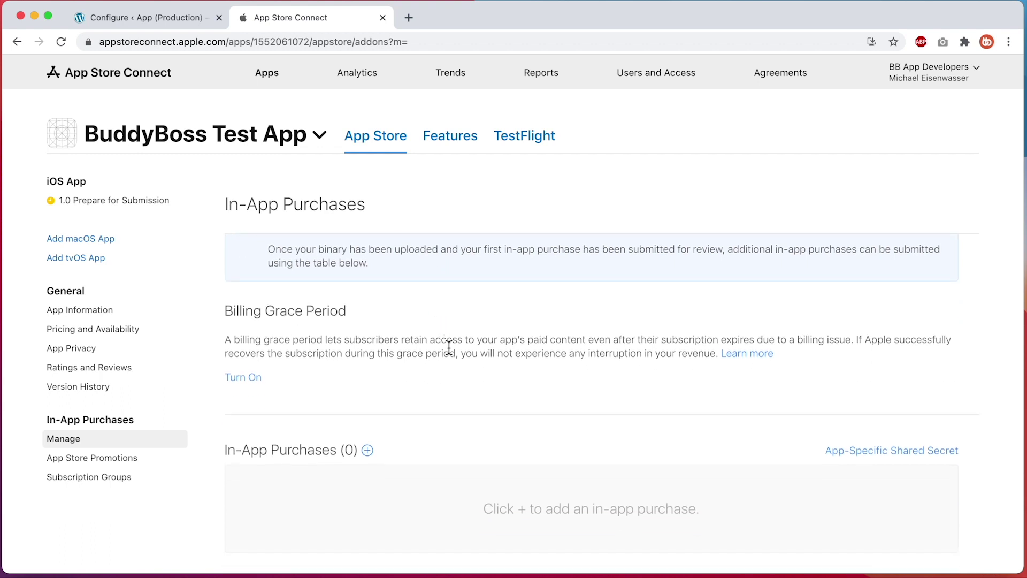
Step: Create a new in-app purchase of type Auto-Renewable Subscription
click(368, 450)
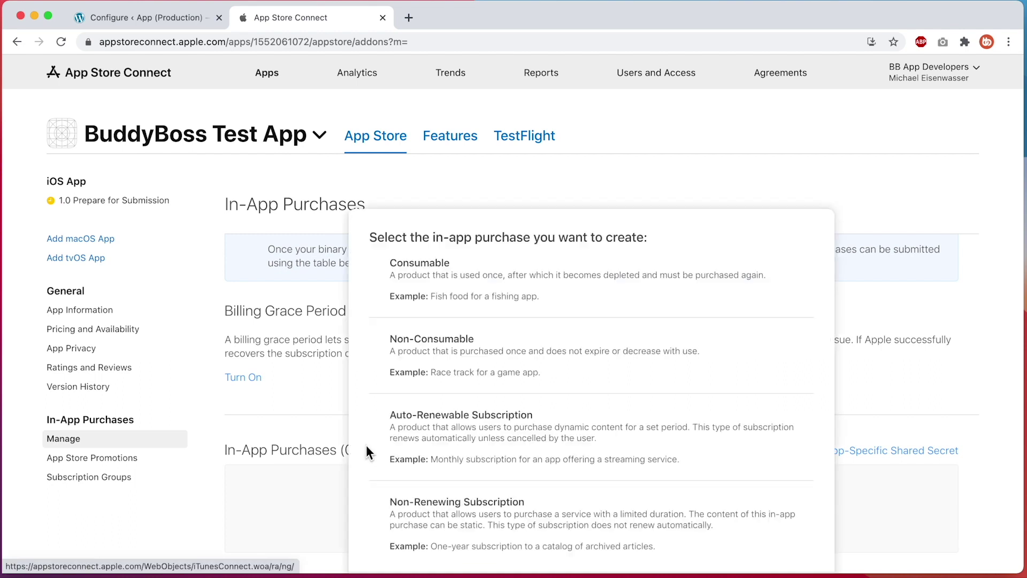
scroll(502, 397, down, 2)
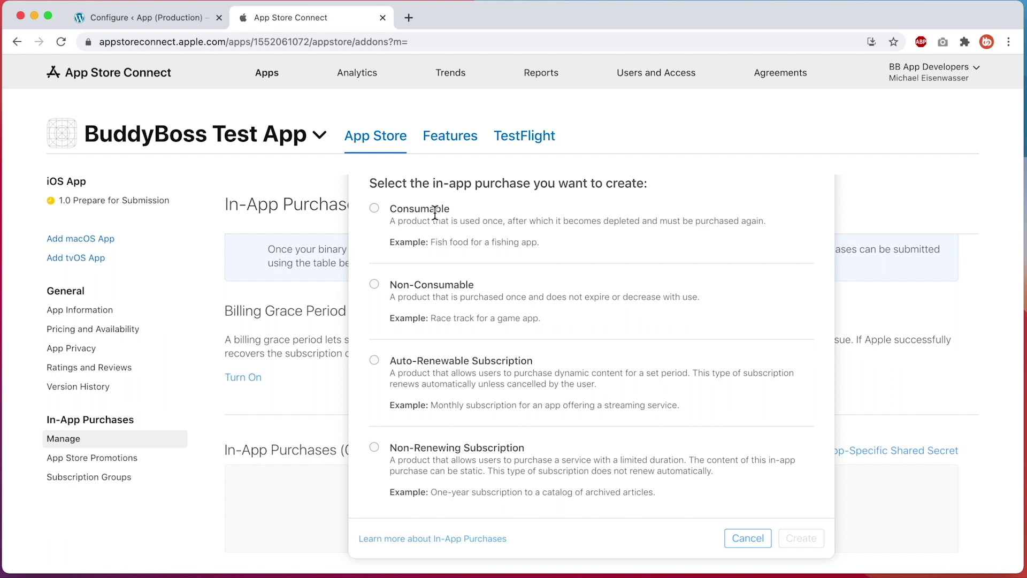
scroll(435, 212, down, 1)
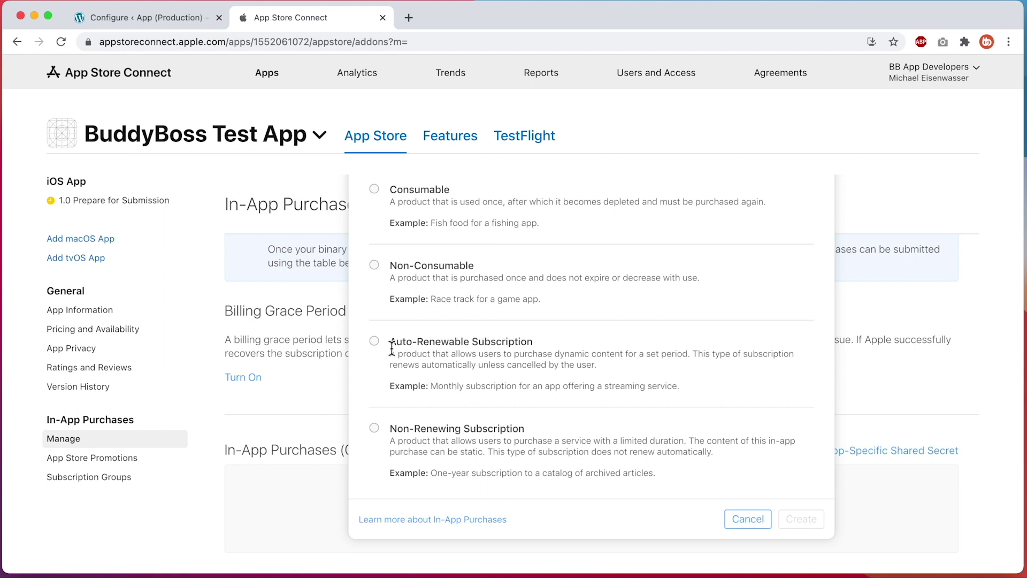
click(375, 343)
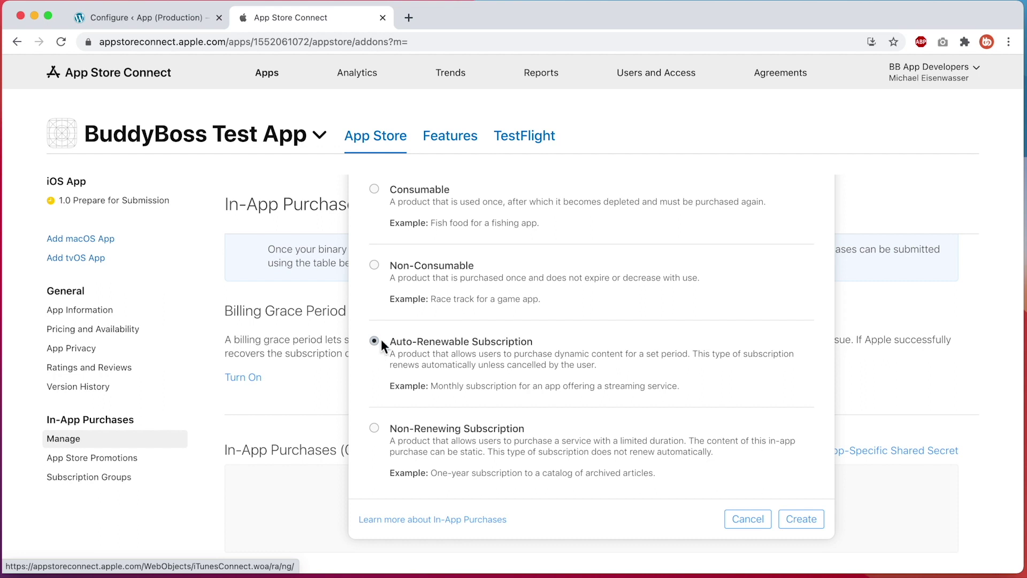
click(801, 518)
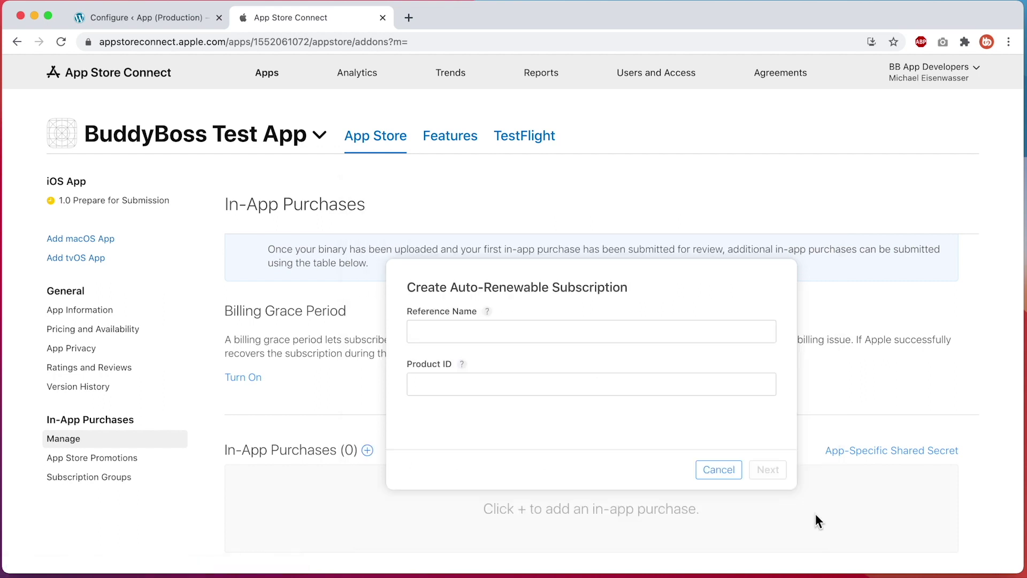
Step: Enter 'Silver Membership' as reference name, then find the Bundle IDs in WordPress iOS settings
click(481, 330)
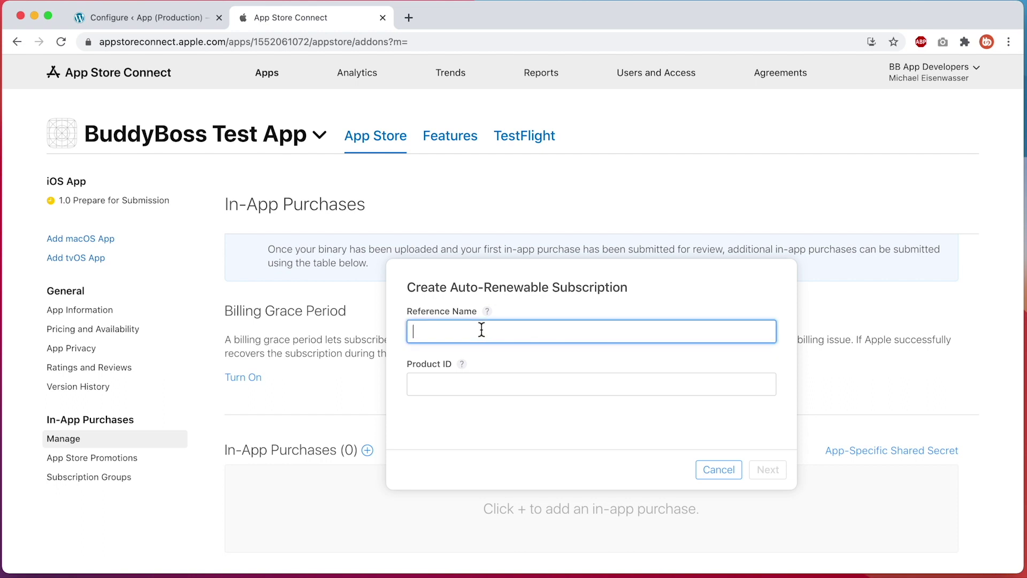
text(Silver Membership)
click(443, 381)
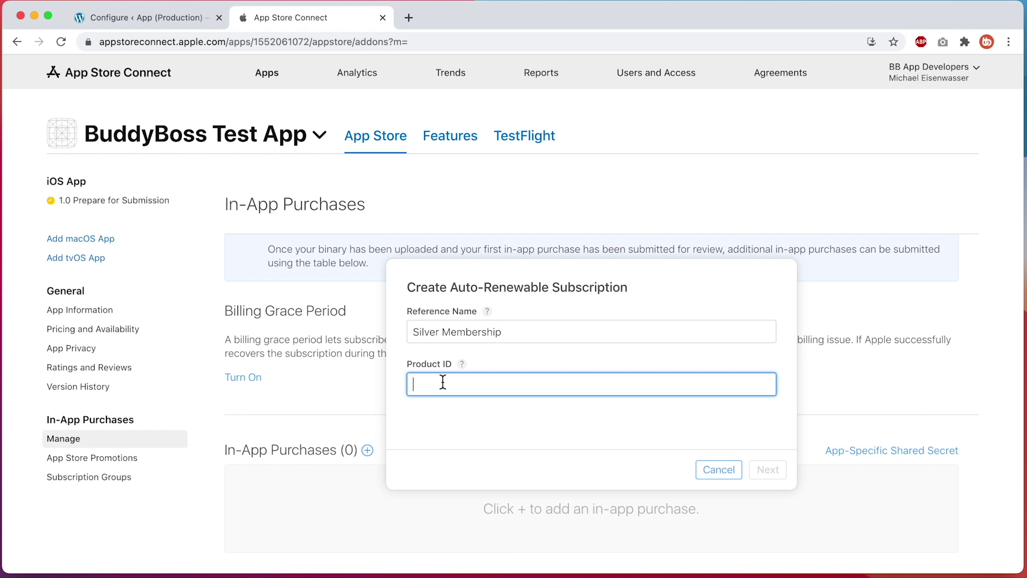
click(118, 21)
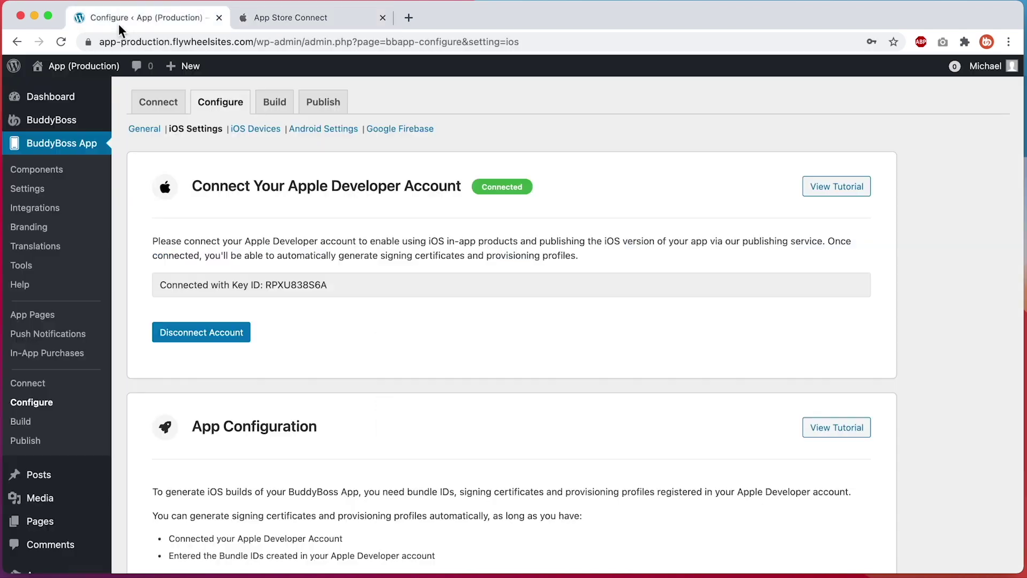
scroll(365, 315, down, 6)
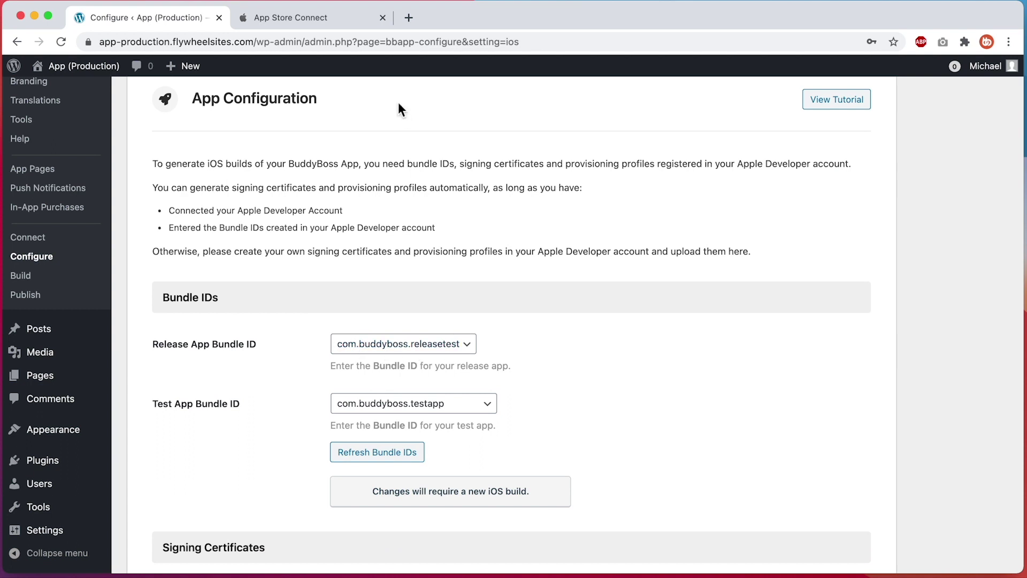
Step: Enter product ID com.buddyboss.silvermembership and proceed to the Add to Subscription Group step
click(311, 24)
click(482, 392)
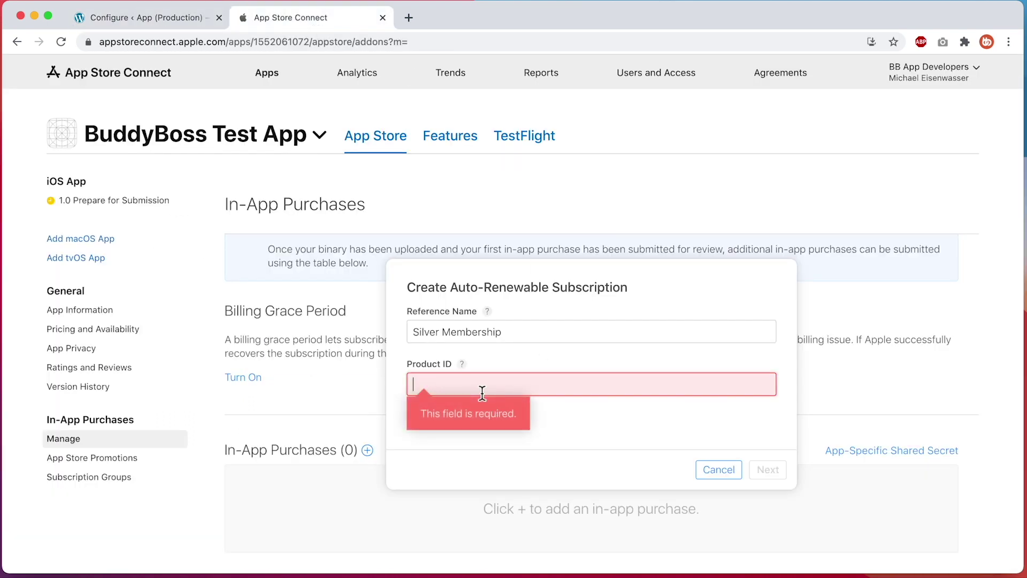
text(com.buddybos)
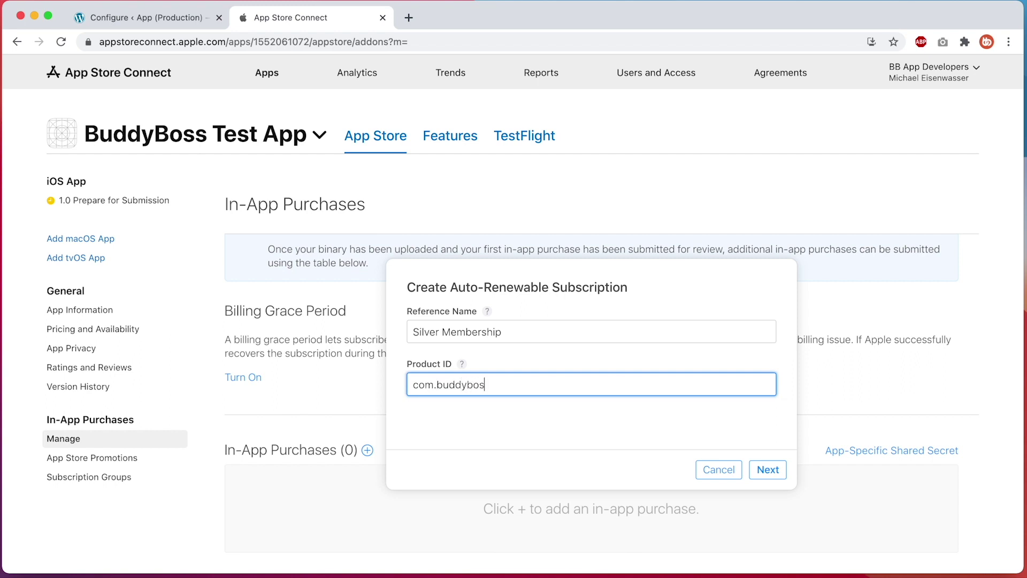
text(s.silvermembership)
click(773, 471)
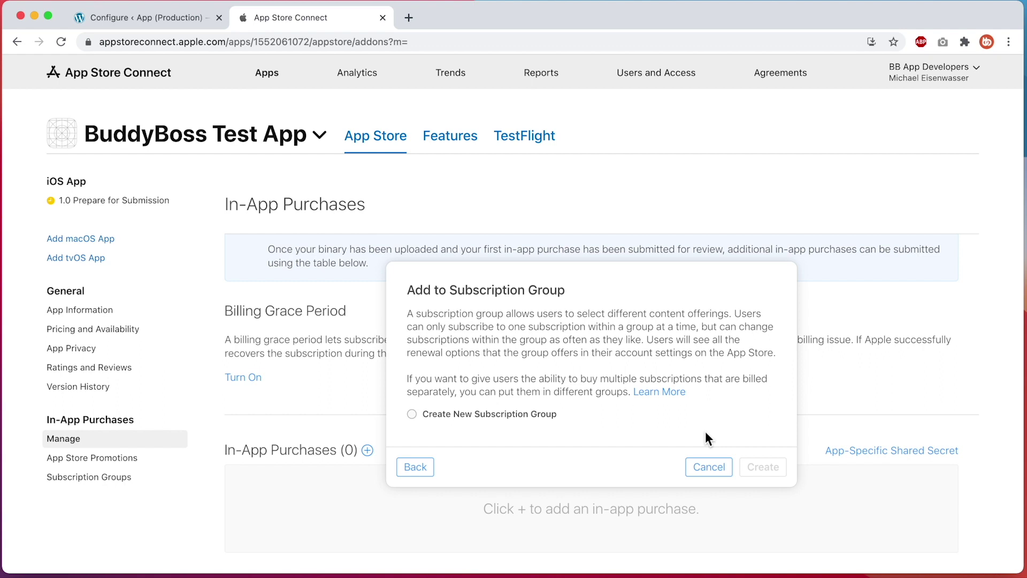
Step: Create Silver Membership in a new subscription group named 'Membership Tiers'
click(437, 416)
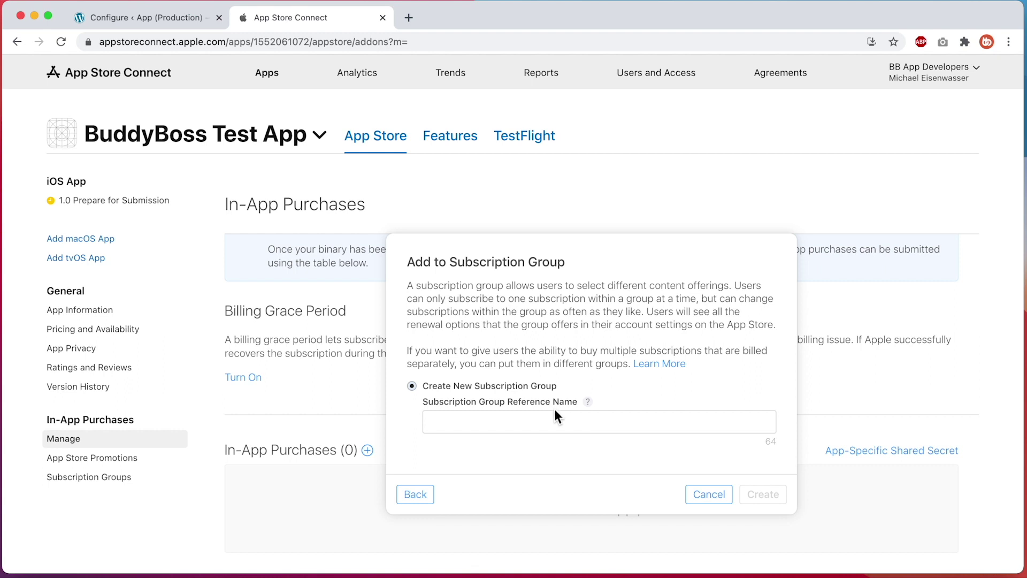
click(546, 419)
text(M)
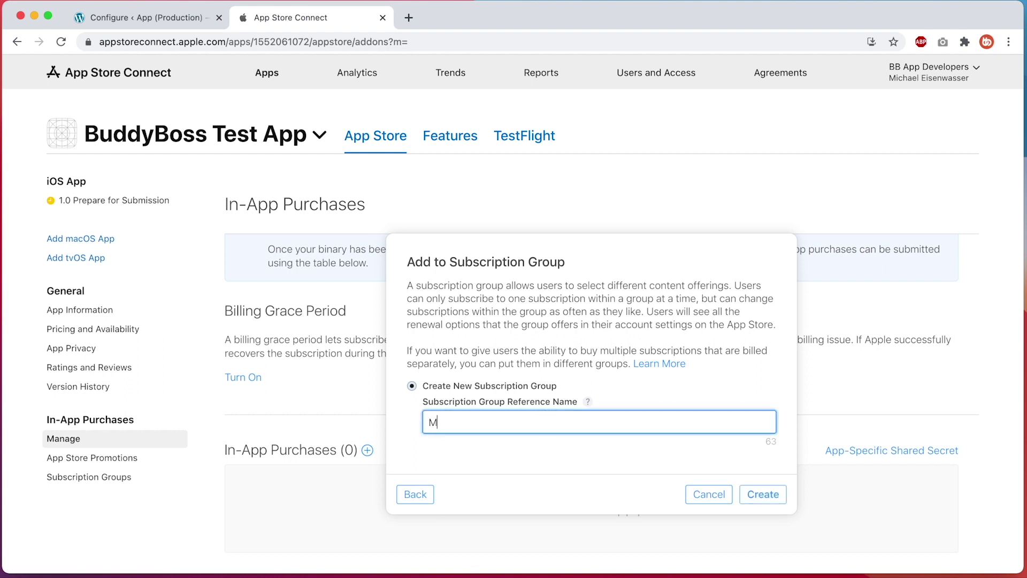
text(embership Tiers)
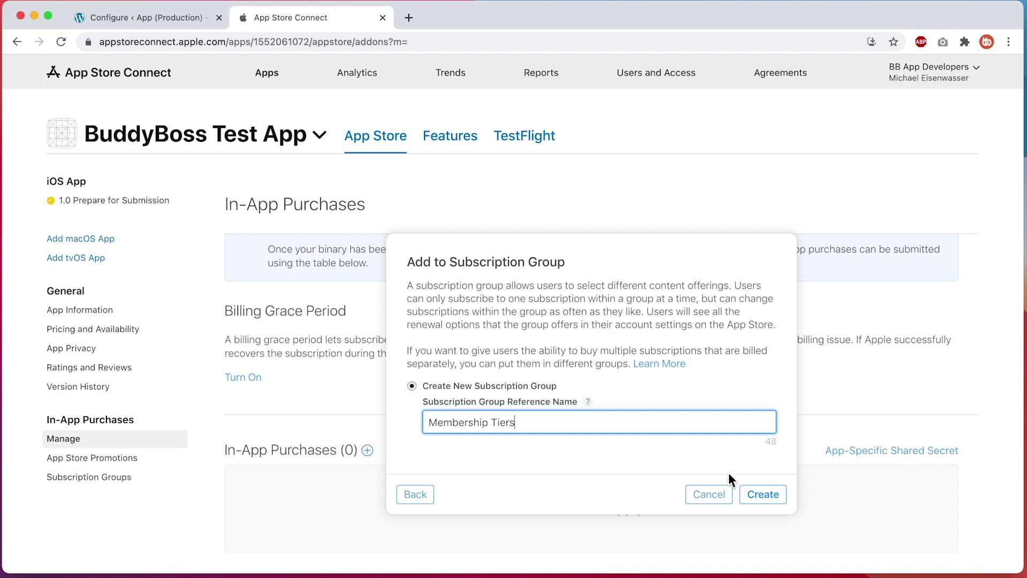
click(761, 493)
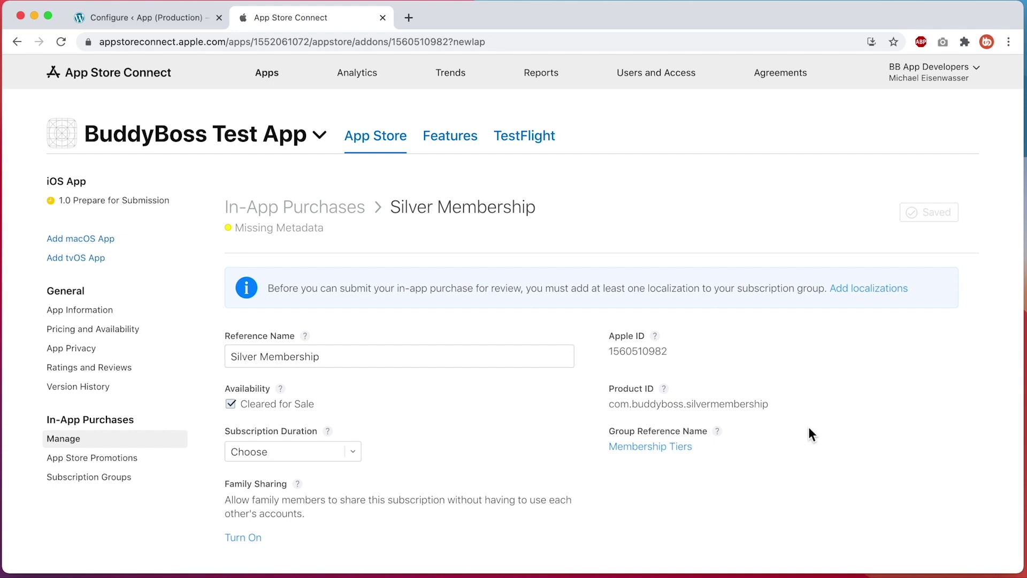
Step: Set Silver Membership's subscription duration to 1 Month and save it
scroll(807, 426, down, 3)
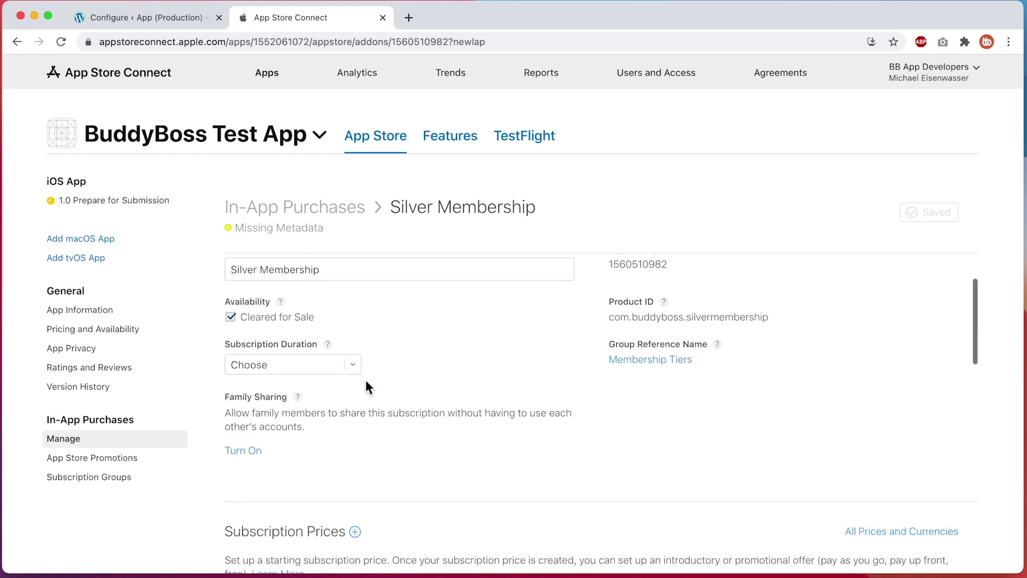
click(328, 365)
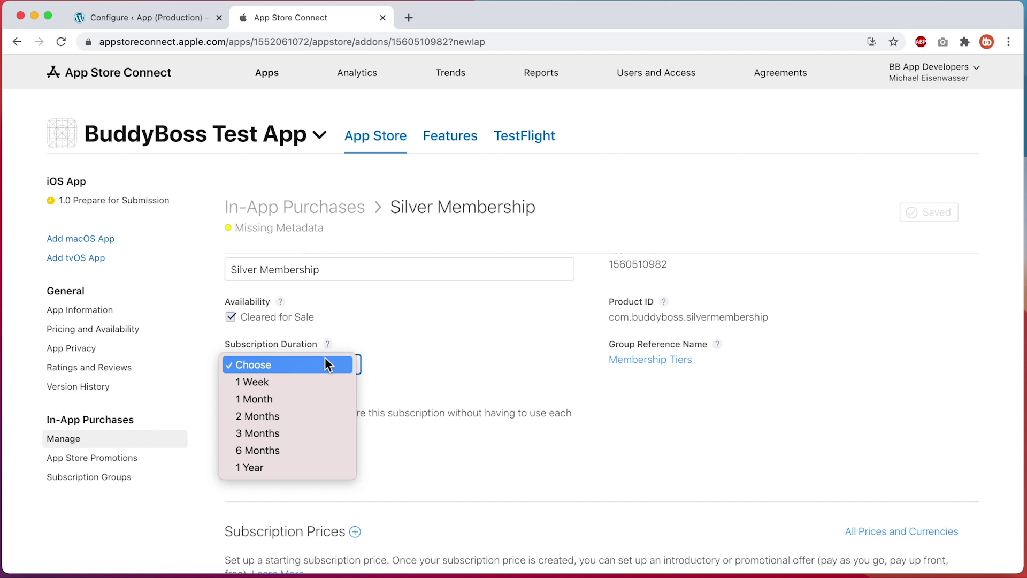
click(294, 397)
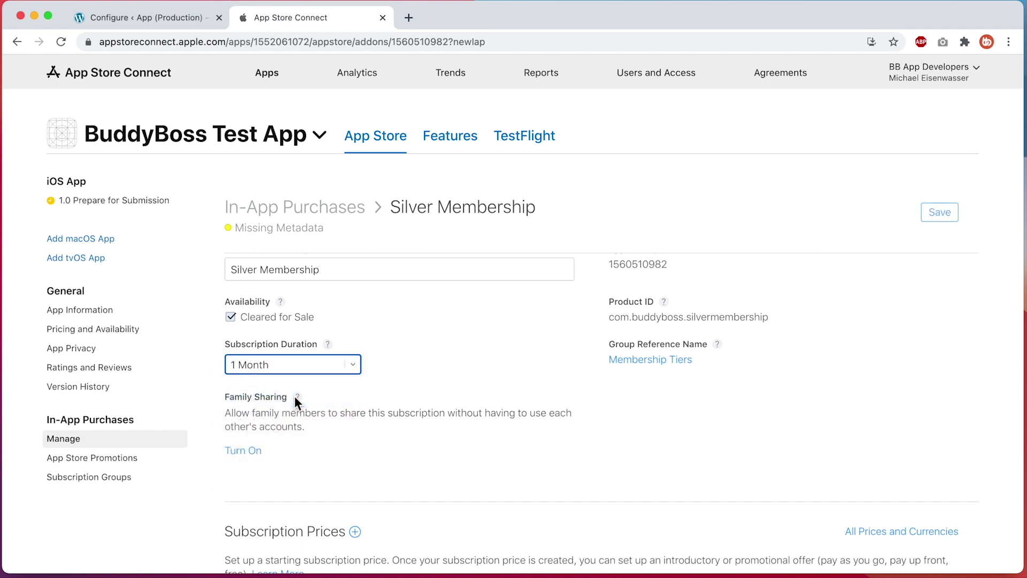
click(958, 215)
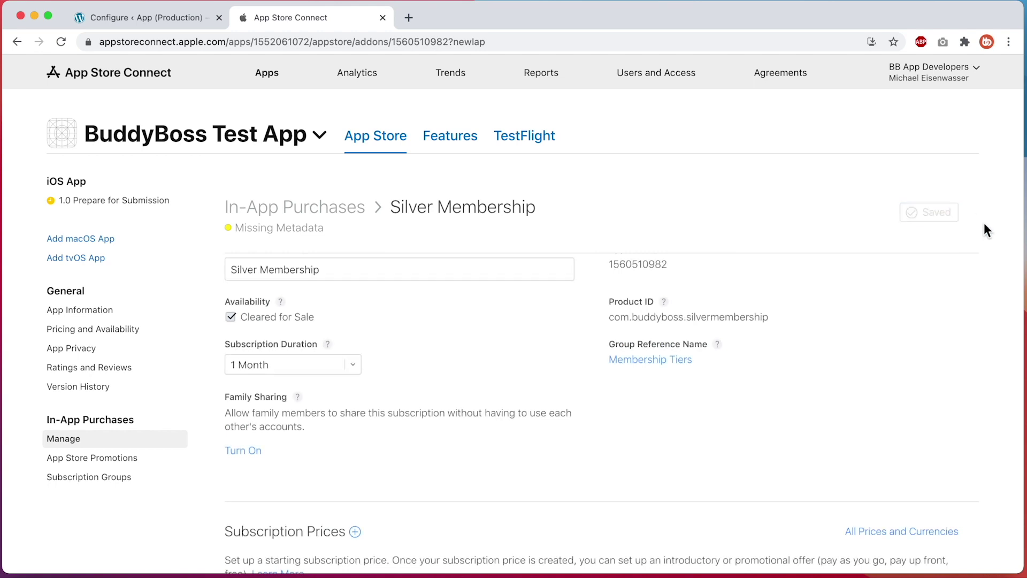
scroll(984, 225, down, 3)
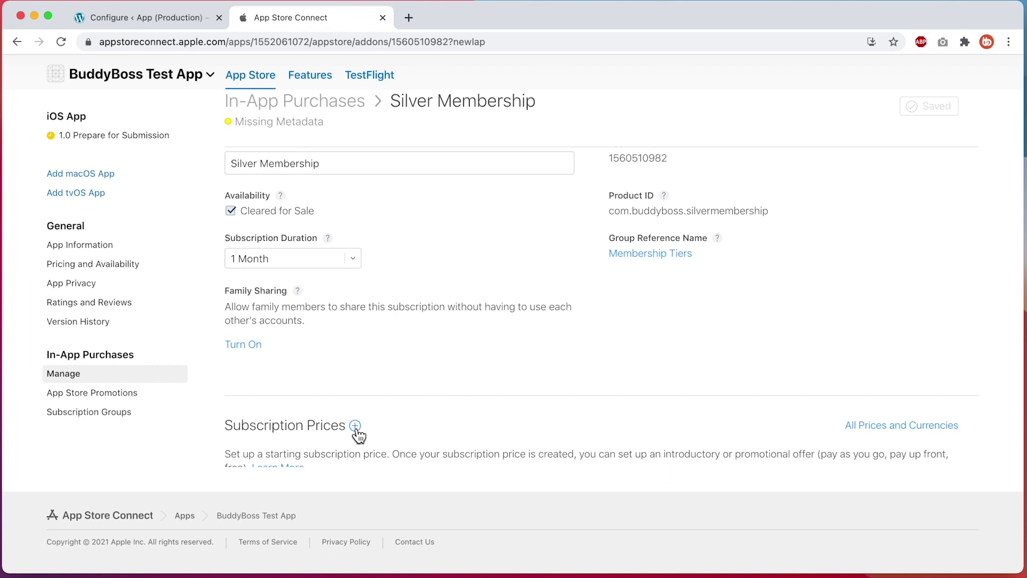
scroll(360, 431, down, 1)
Step: Add a subscription starting price of $49.99 in US Dollars
click(355, 406)
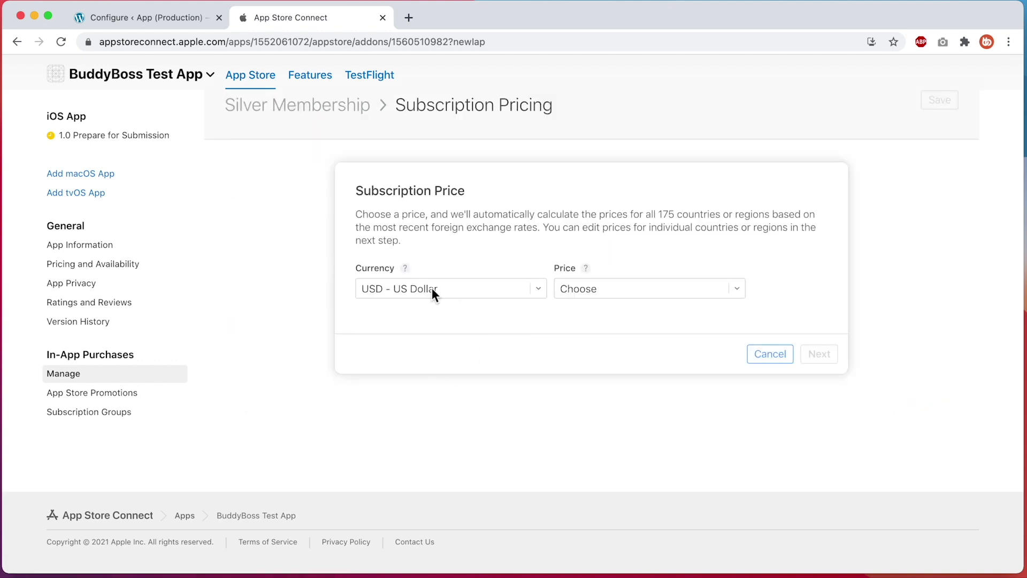
click(432, 292)
click(464, 289)
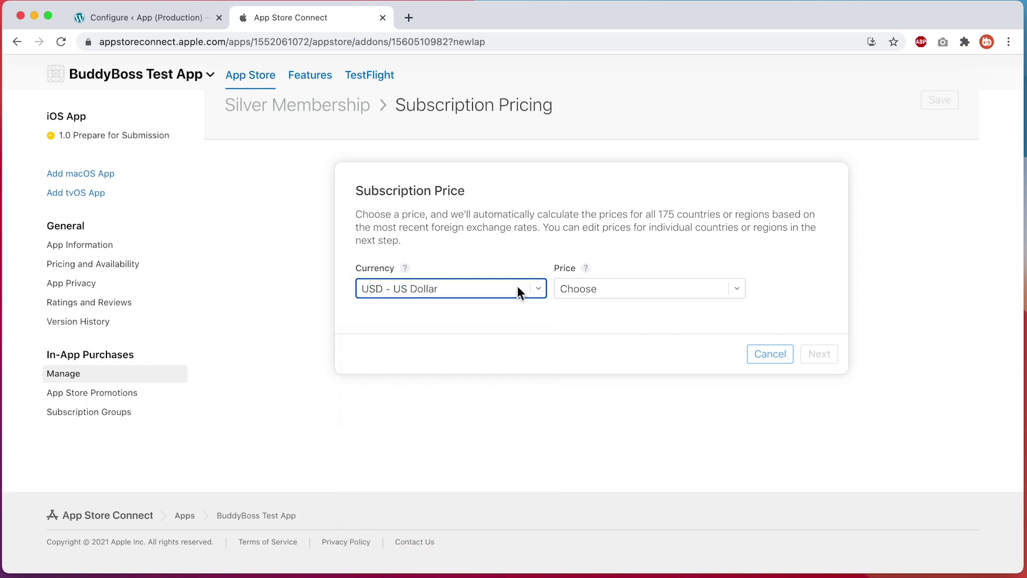
click(602, 288)
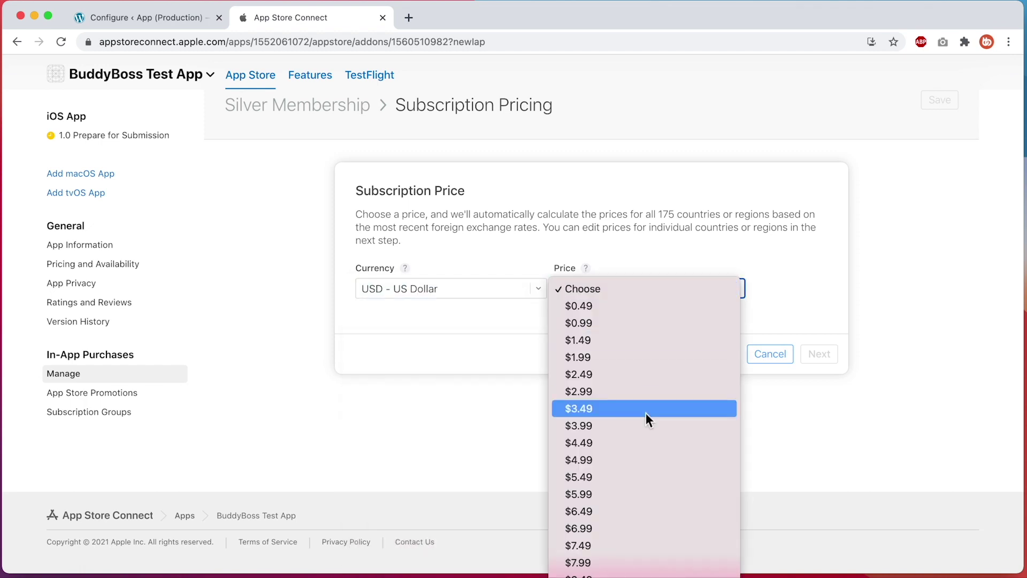
scroll(647, 413, down, 5)
scroll(646, 412, down, 5)
scroll(646, 412, down, 5)
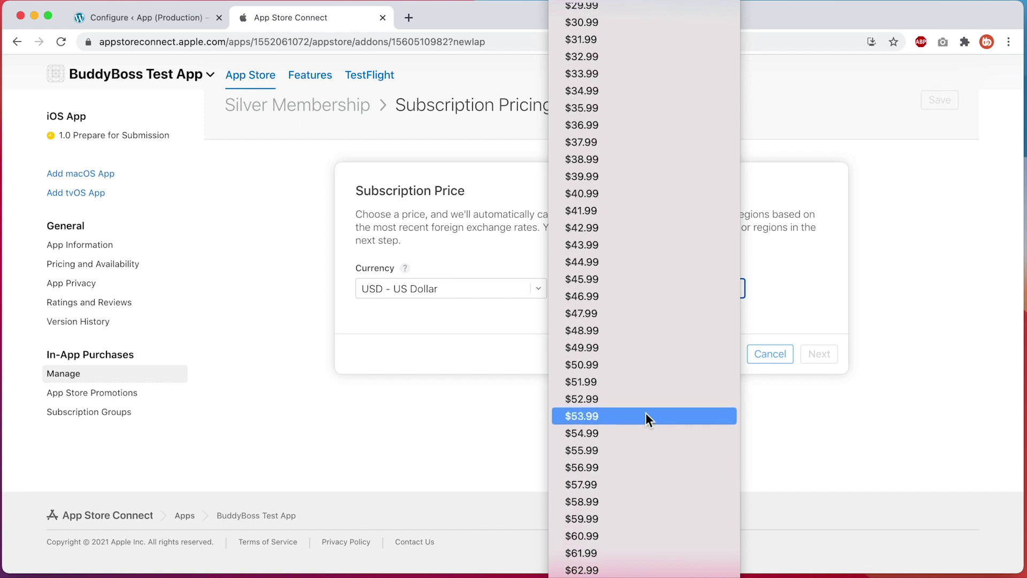
click(648, 333)
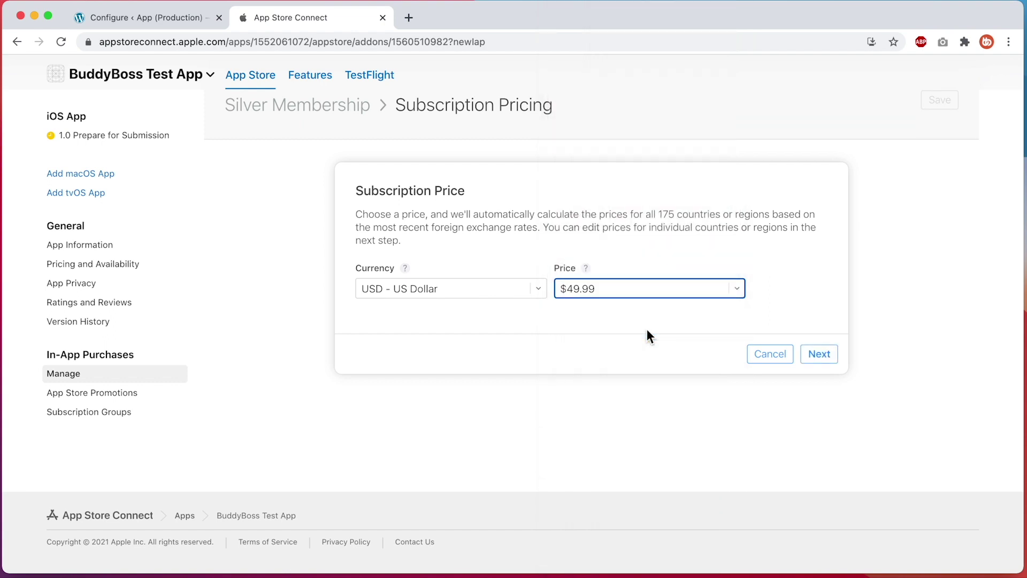
Step: Review the per-country prices, keeping Afghanistan at $49.99
click(819, 356)
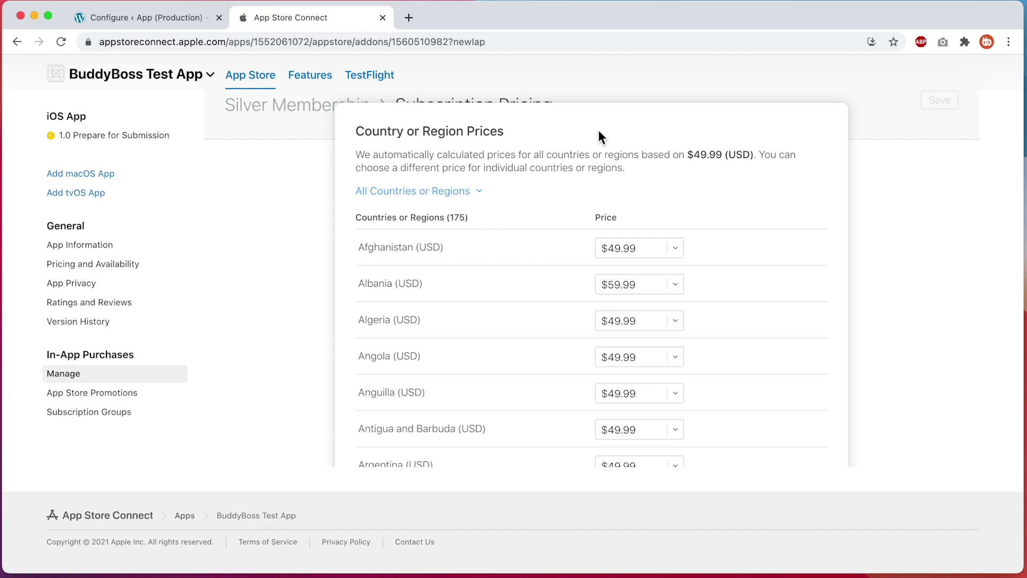
click(675, 247)
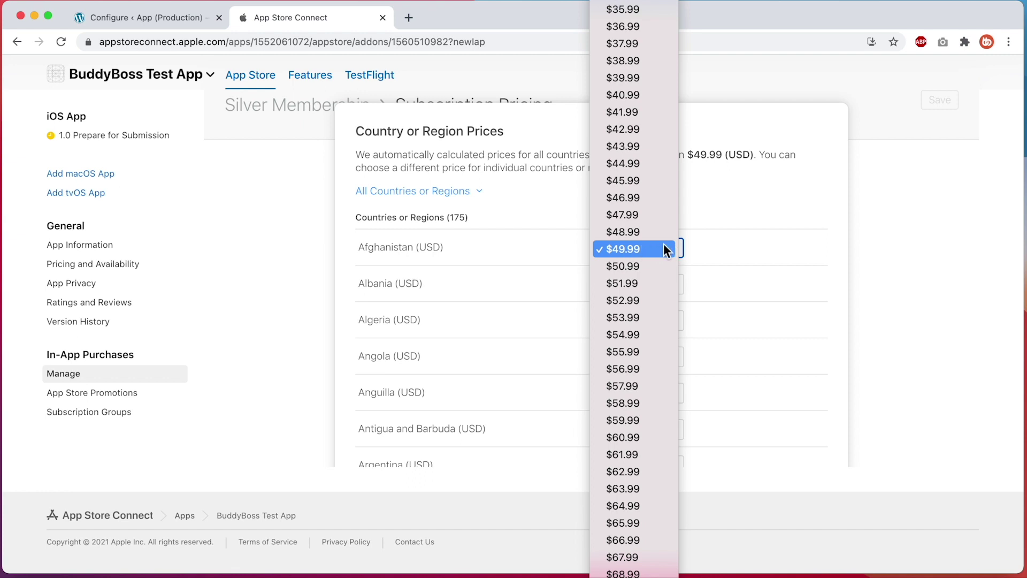
click(667, 249)
scroll(737, 244, down, 20)
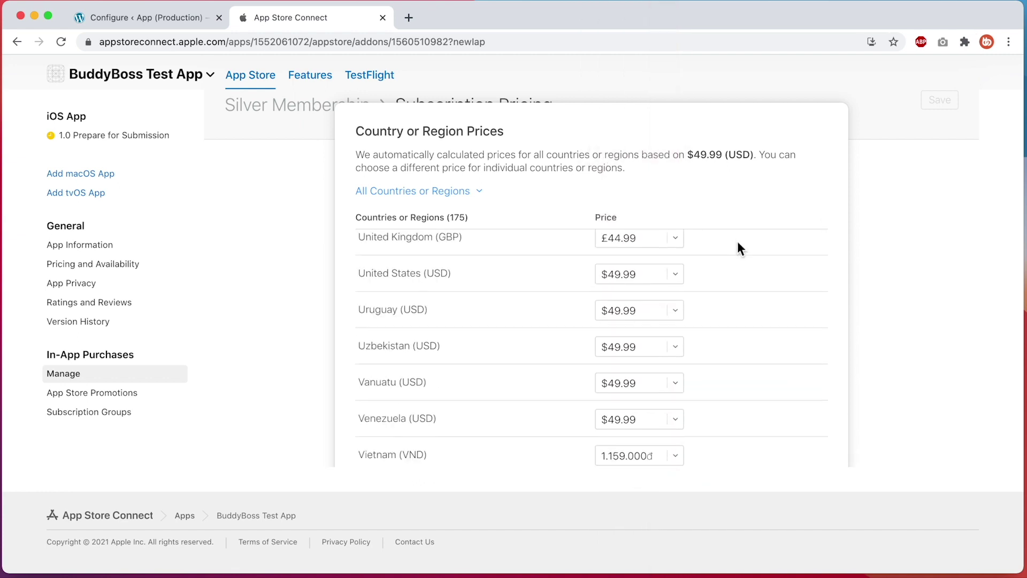
scroll(788, 193, down, 5)
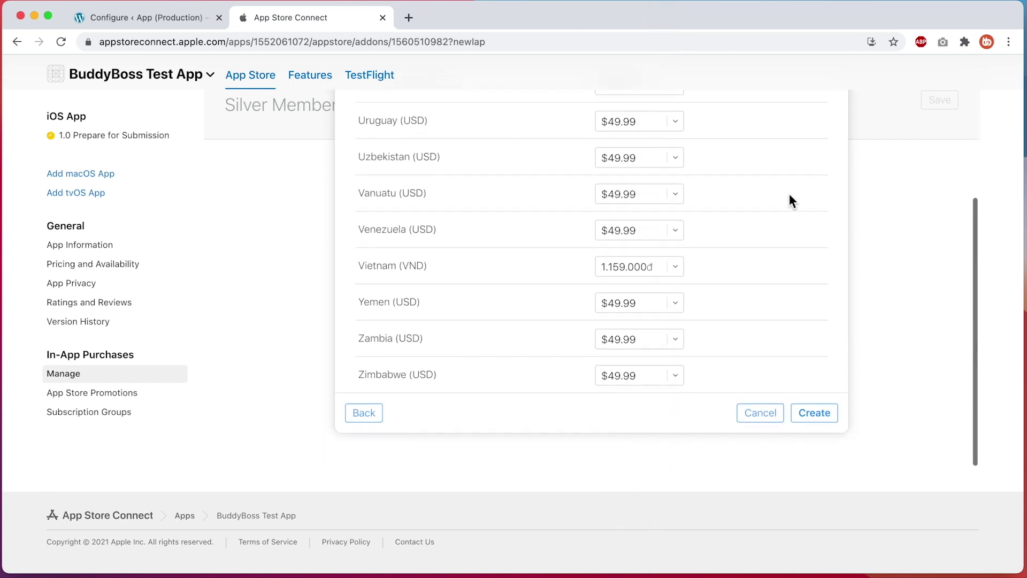
Step: Create and save the $49.99 price, then return to the Silver Membership page
click(819, 415)
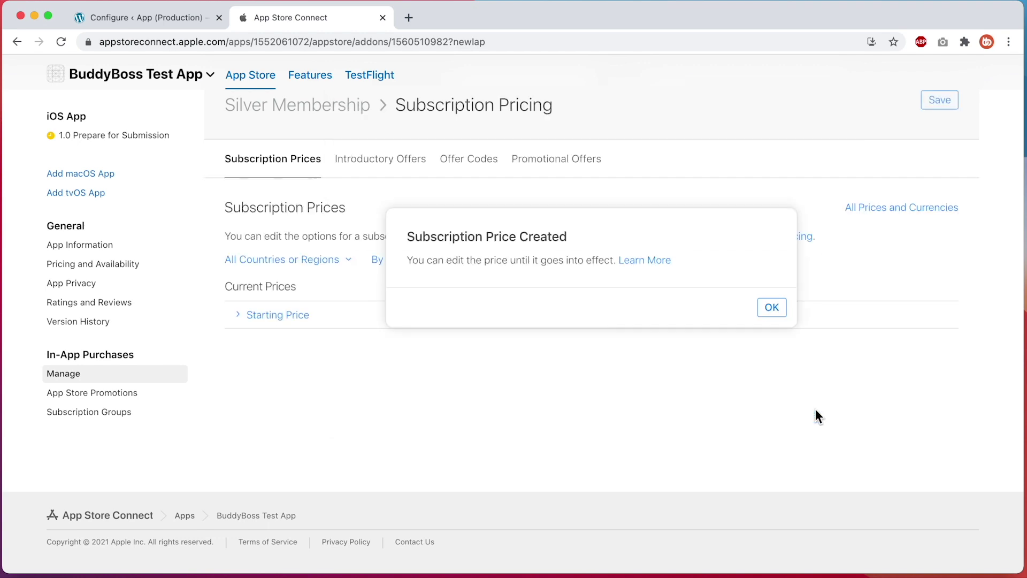
click(772, 308)
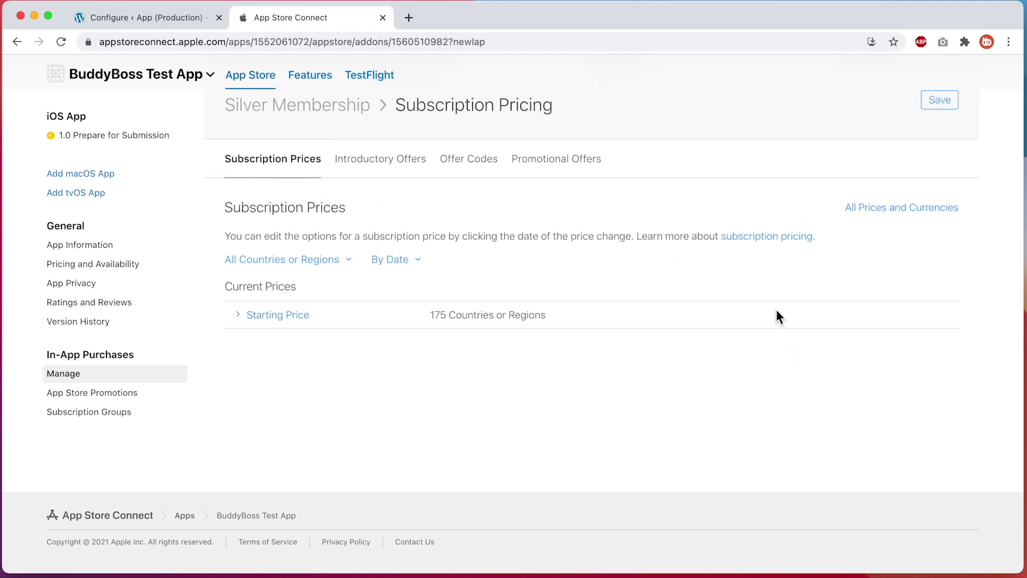
click(945, 101)
click(329, 106)
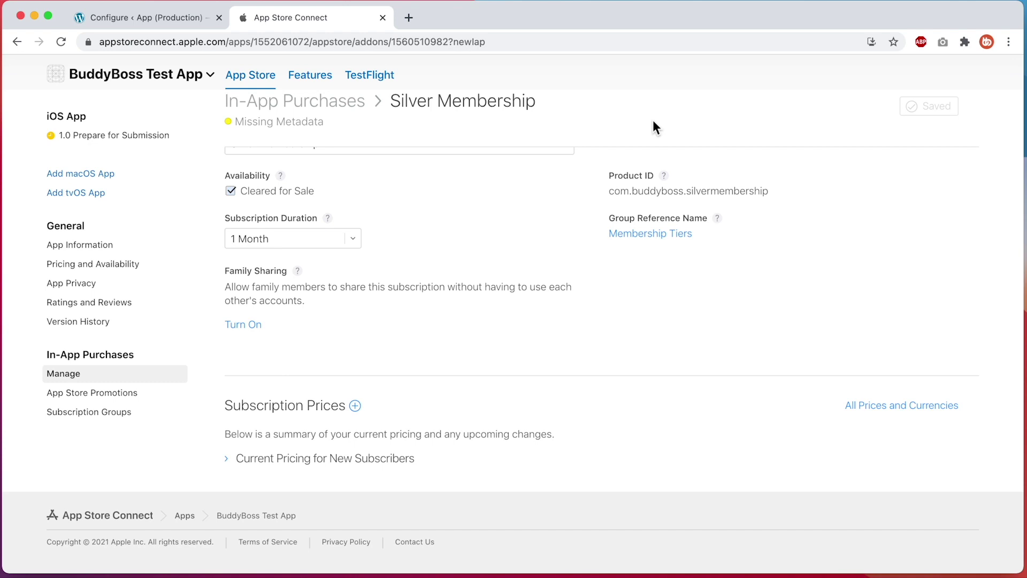
scroll(647, 278, down, 8)
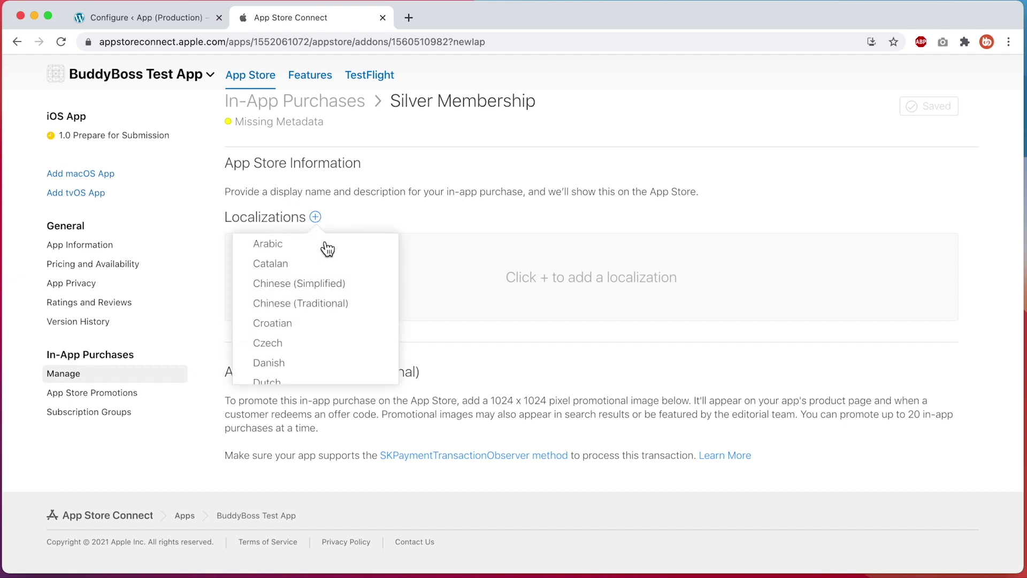
Step: Save an English (U.S.) localization: name 'Silver Membership', description 'Access to silver membership'
scroll(328, 297, down, 5)
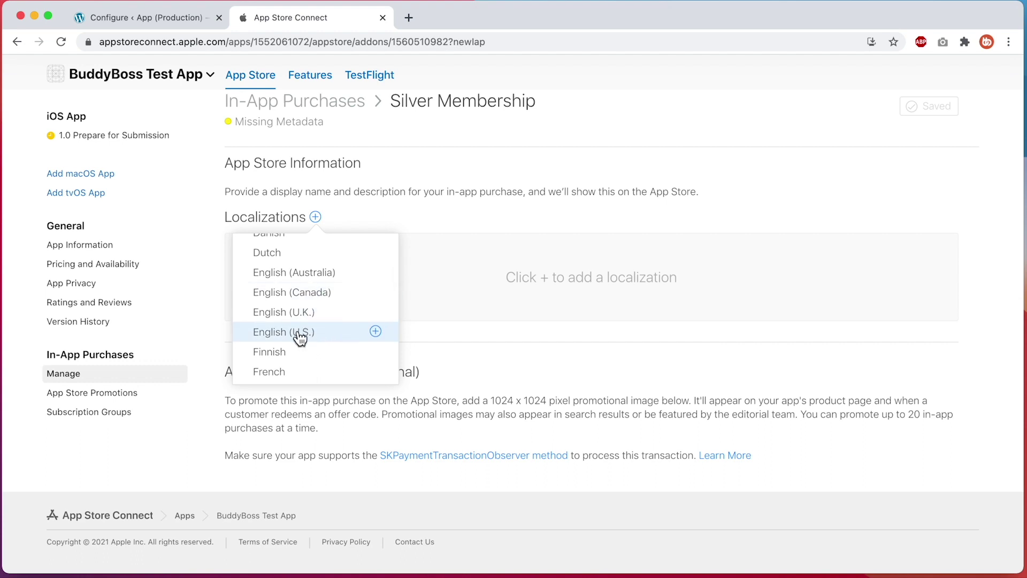
click(299, 333)
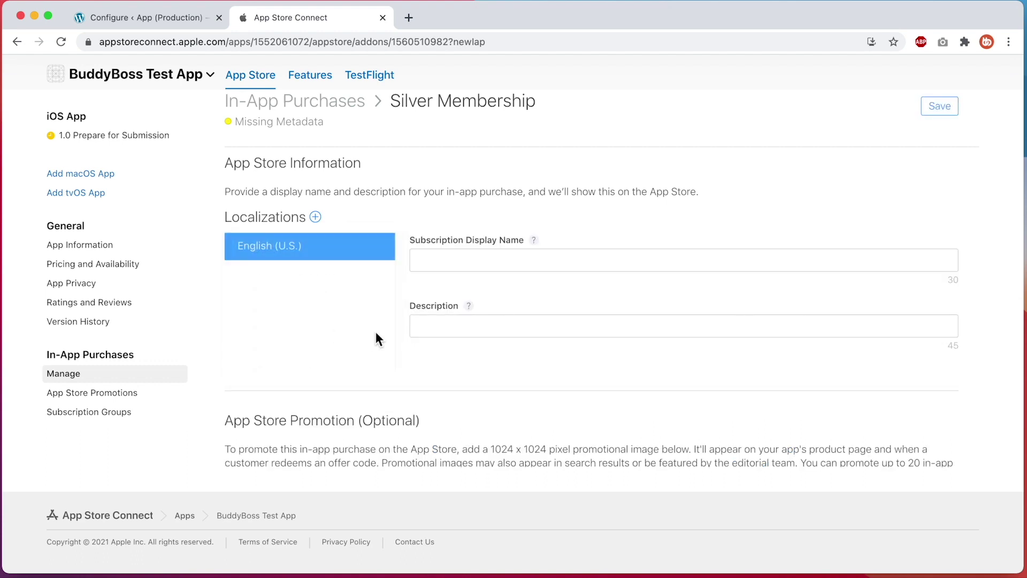
click(486, 258)
text(Silve)
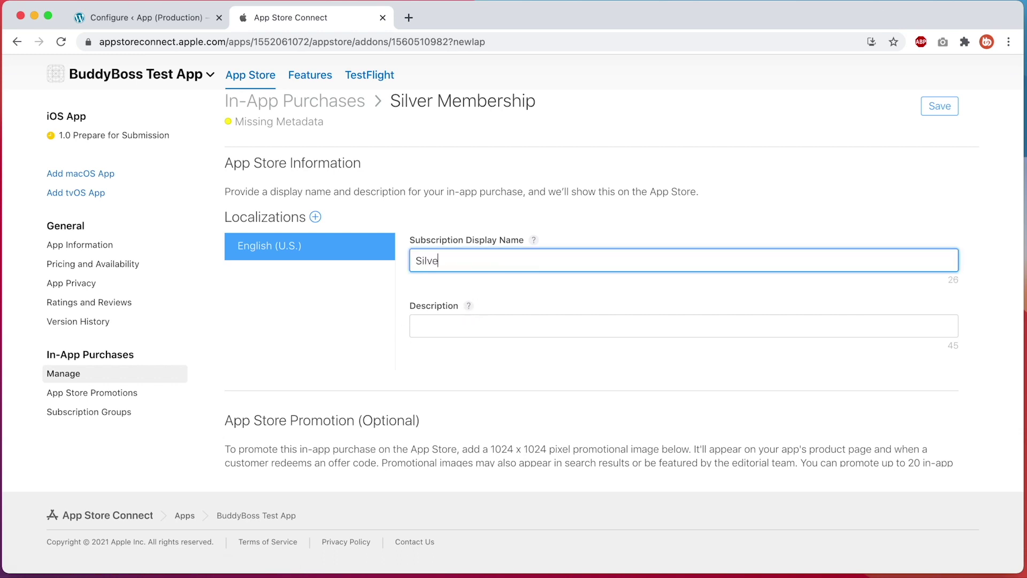
text(r Membership)
click(462, 336)
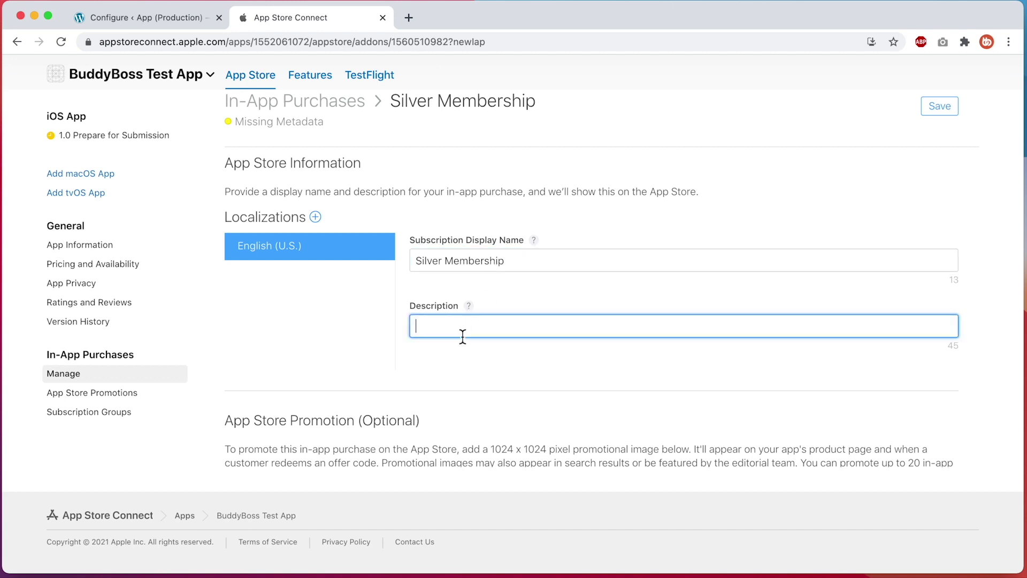
text(Access to silver membership)
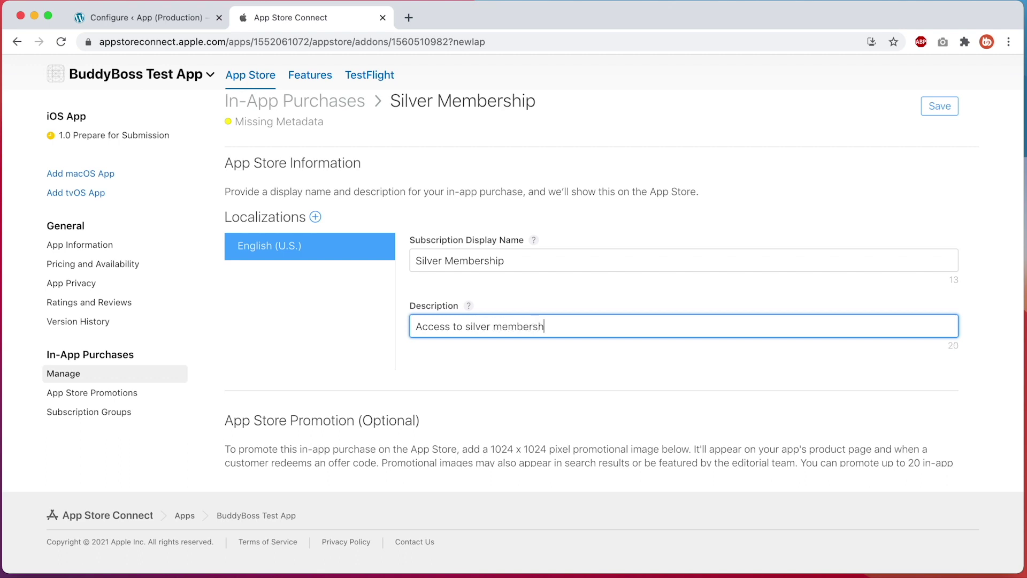
click(937, 106)
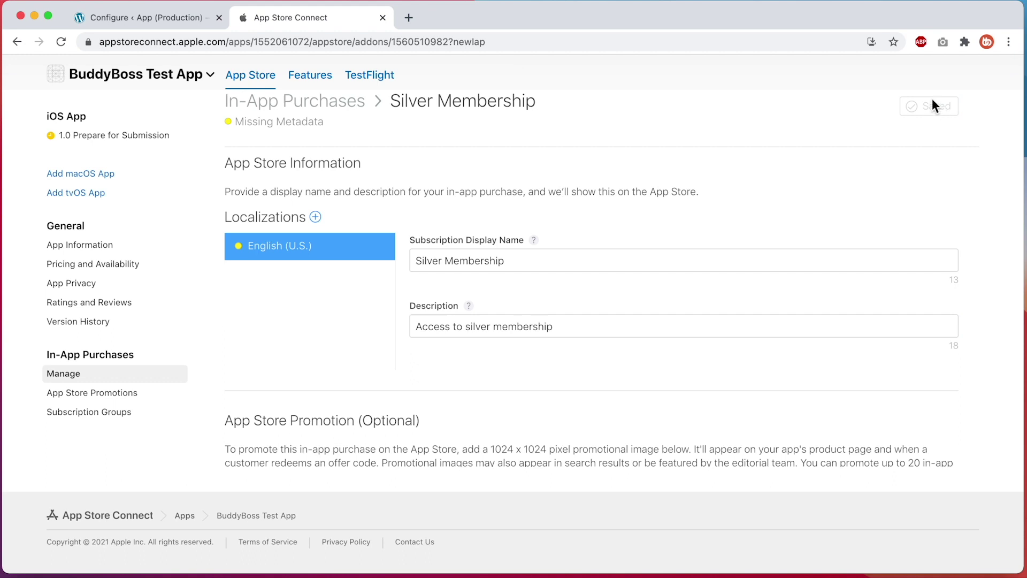
click(315, 218)
click(471, 219)
scroll(470, 220, down, 5)
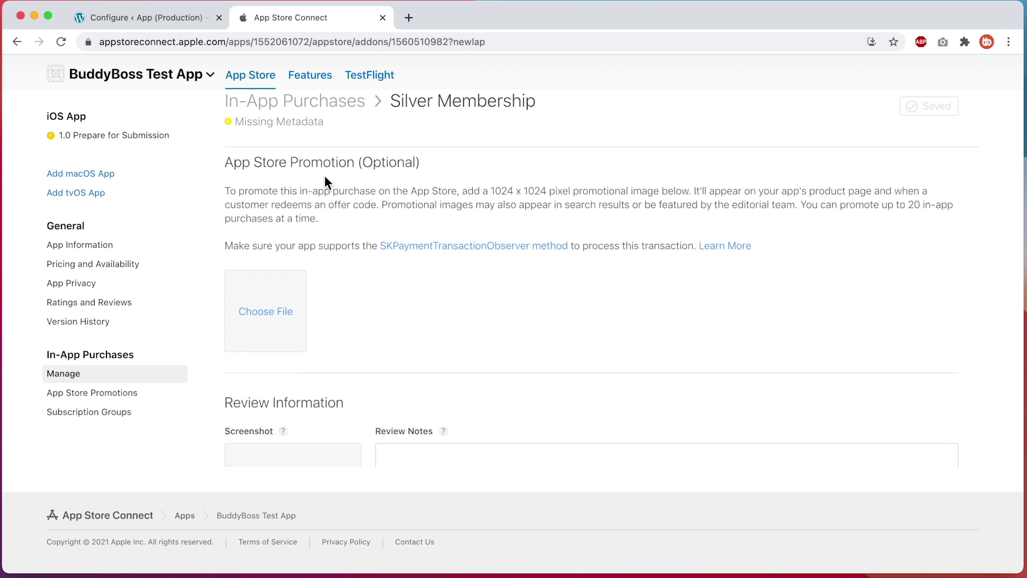
scroll(418, 289, down, 2)
scroll(565, 264, down, 2)
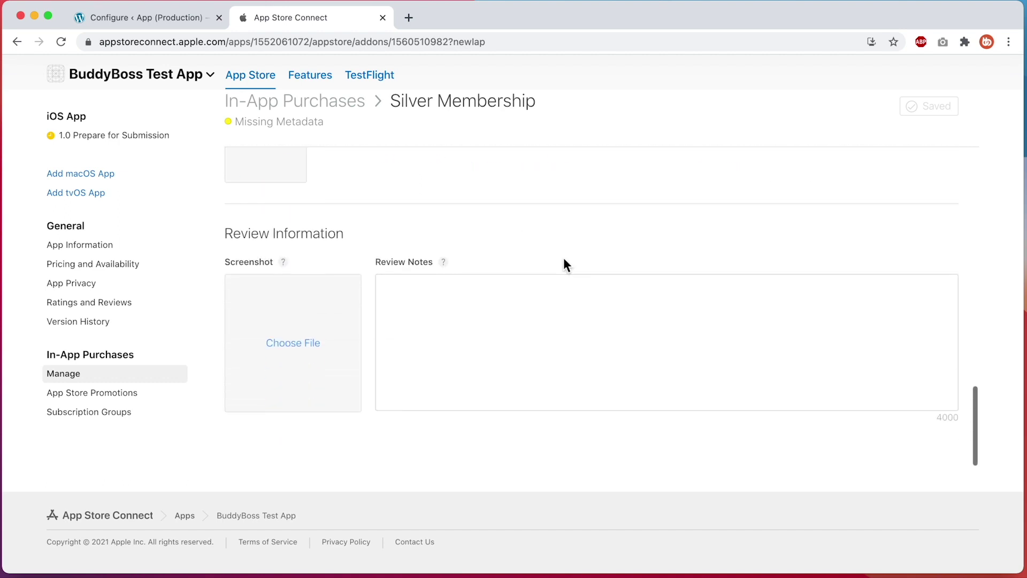